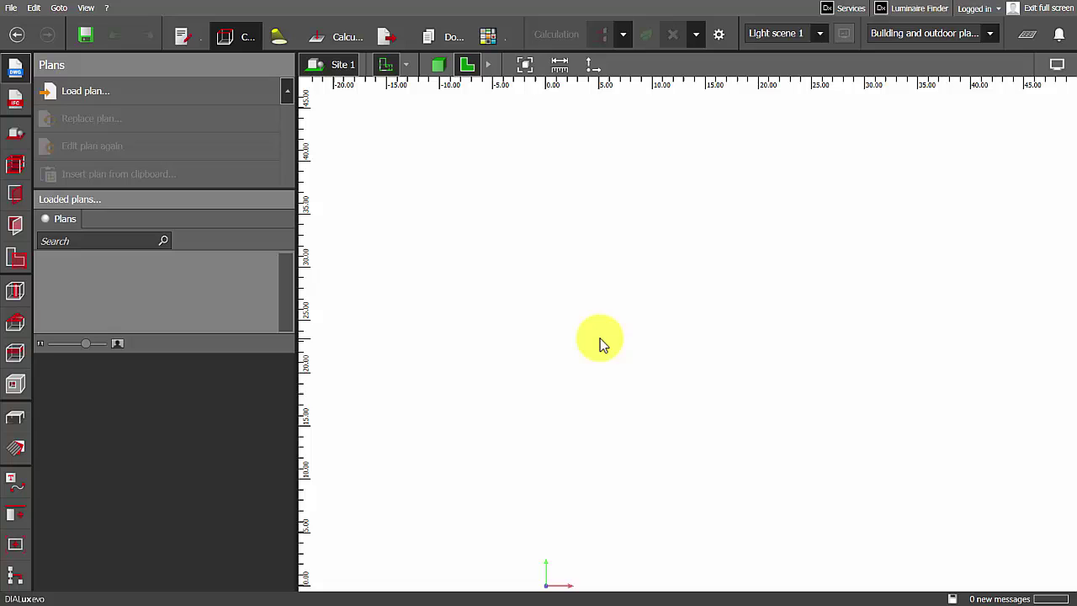
# - Open the Project page of the general settings to show the default reflection factors
pyautogui.click(11, 7)
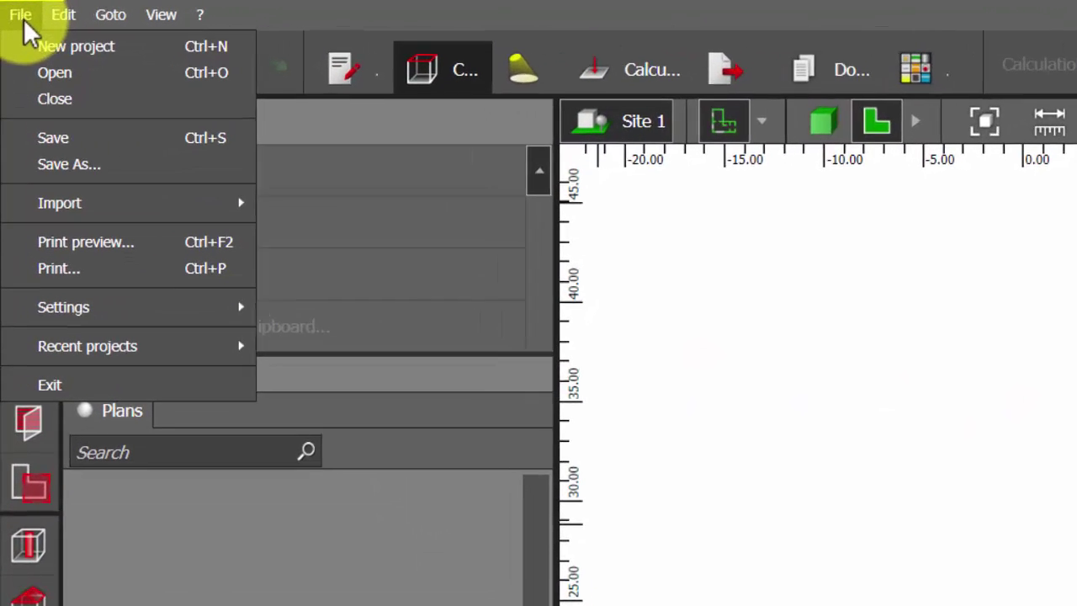
pyautogui.moveTo(74, 236)
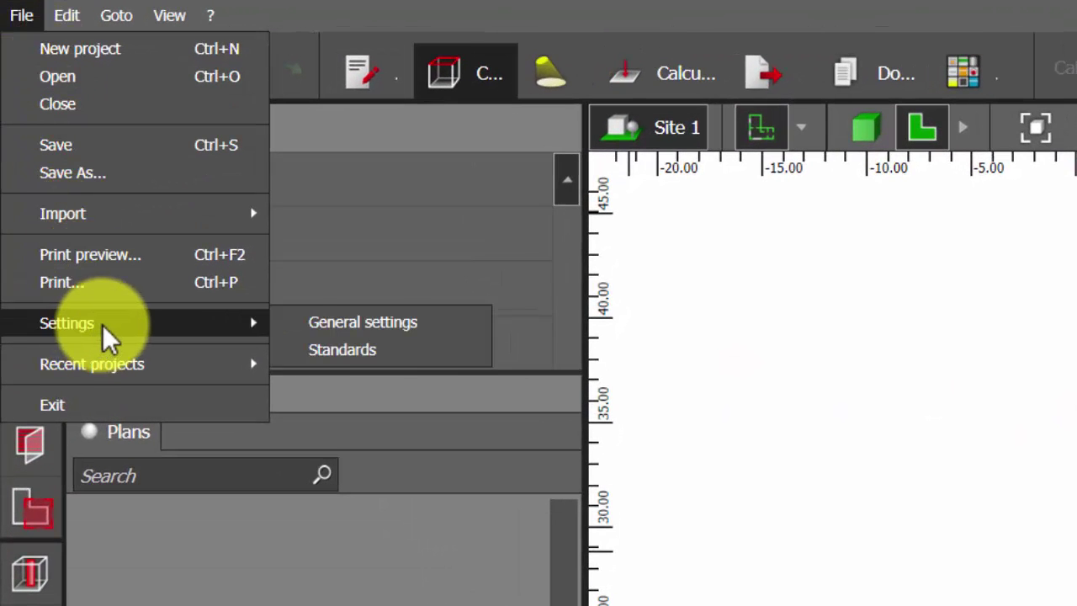
pyautogui.click(384, 323)
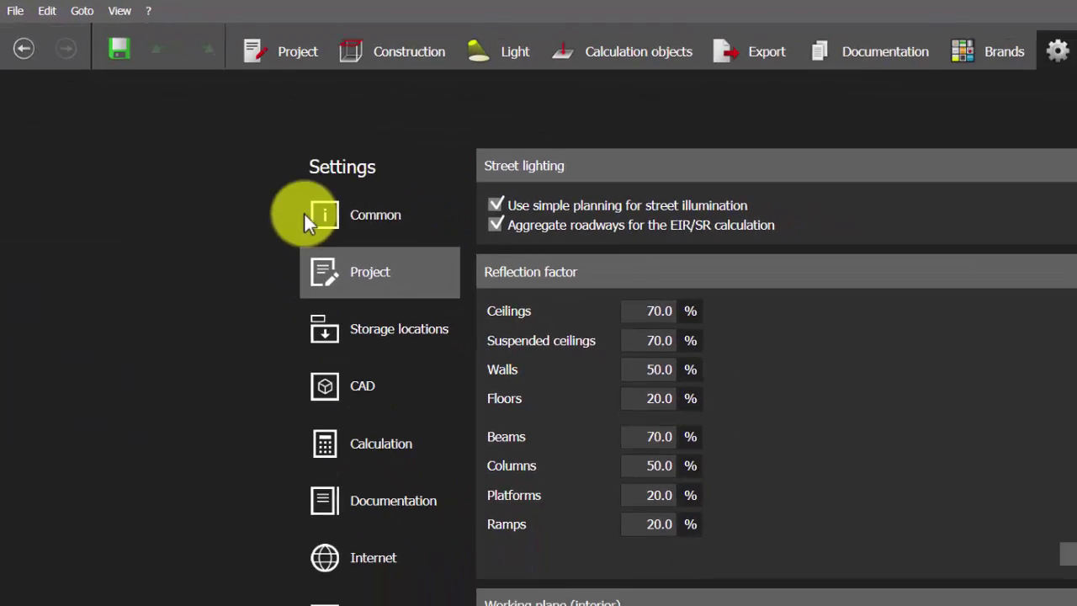
pyautogui.click(434, 305)
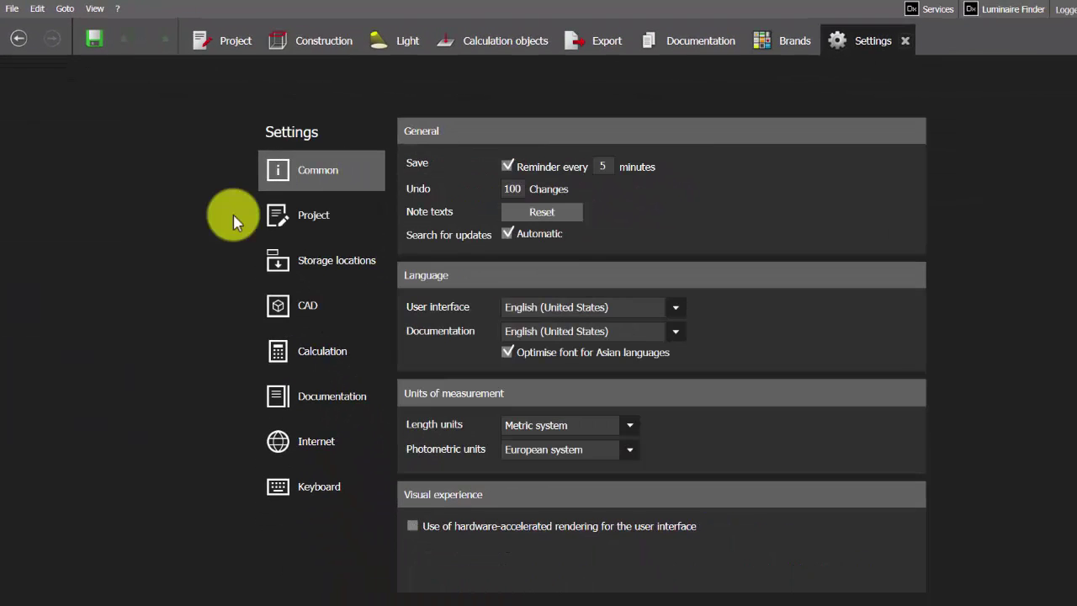
pyautogui.click(322, 219)
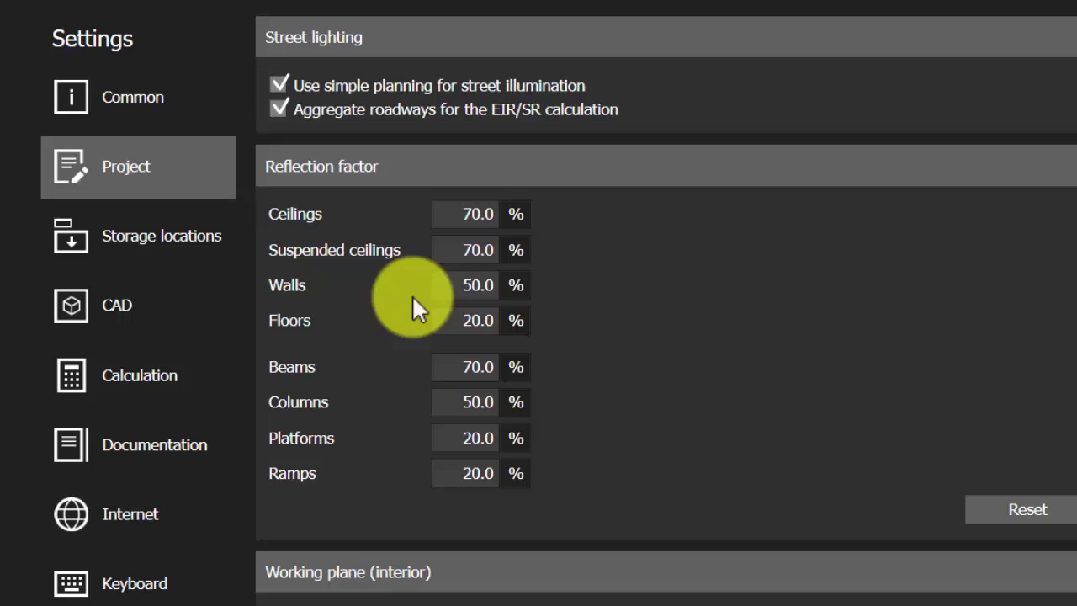
# - Change the Columns reflection factor from 50.0 % to 55, leaving Walls and Floors unchanged
pyautogui.click(466, 290)
pyautogui.click(470, 327)
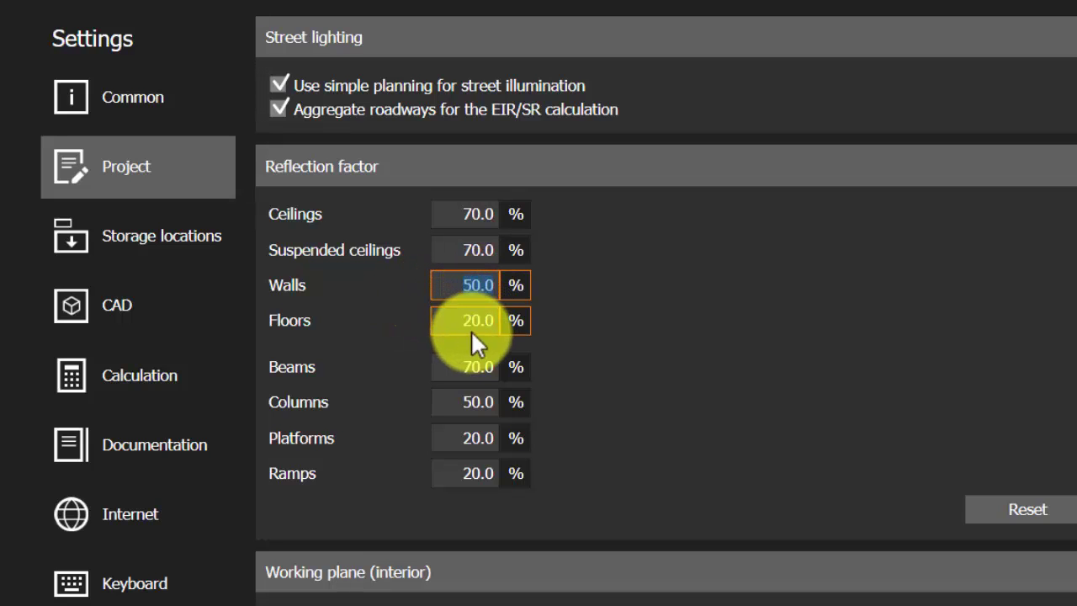
pyautogui.click(475, 323)
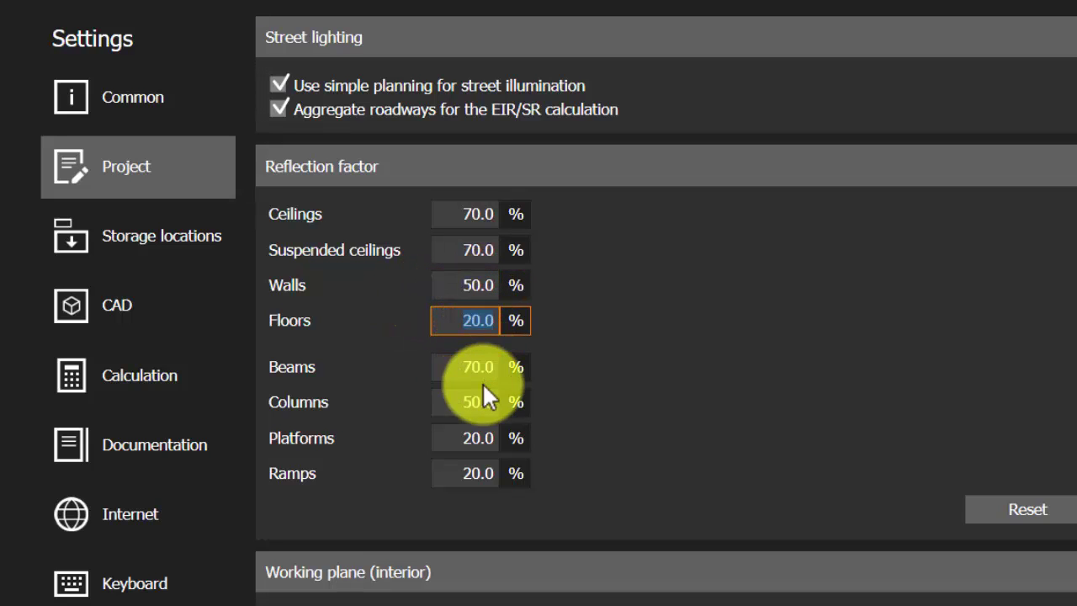
pyautogui.click(308, 374)
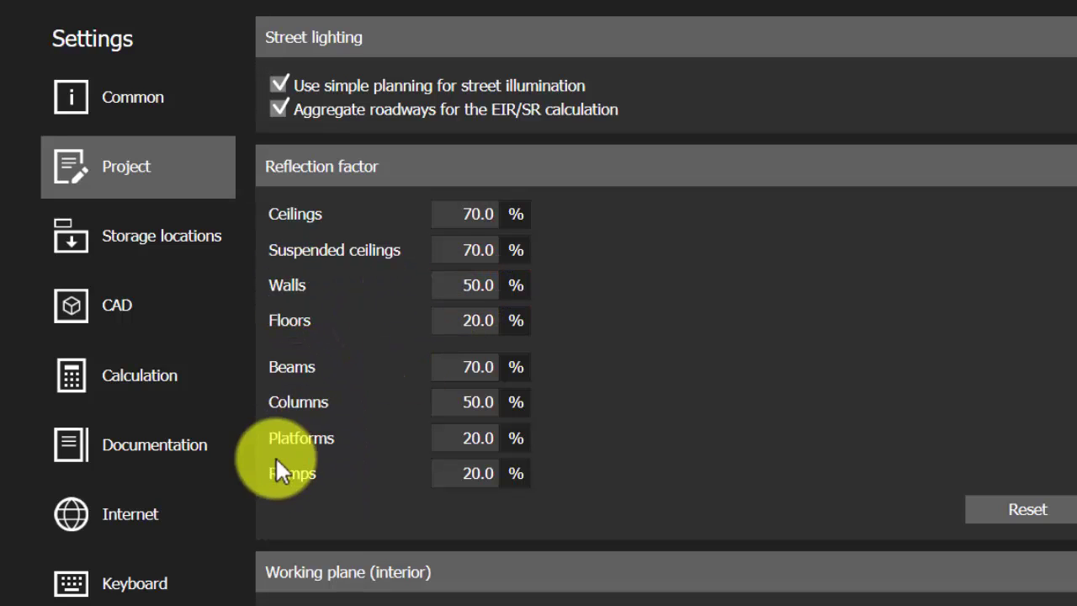
pyautogui.click(471, 405)
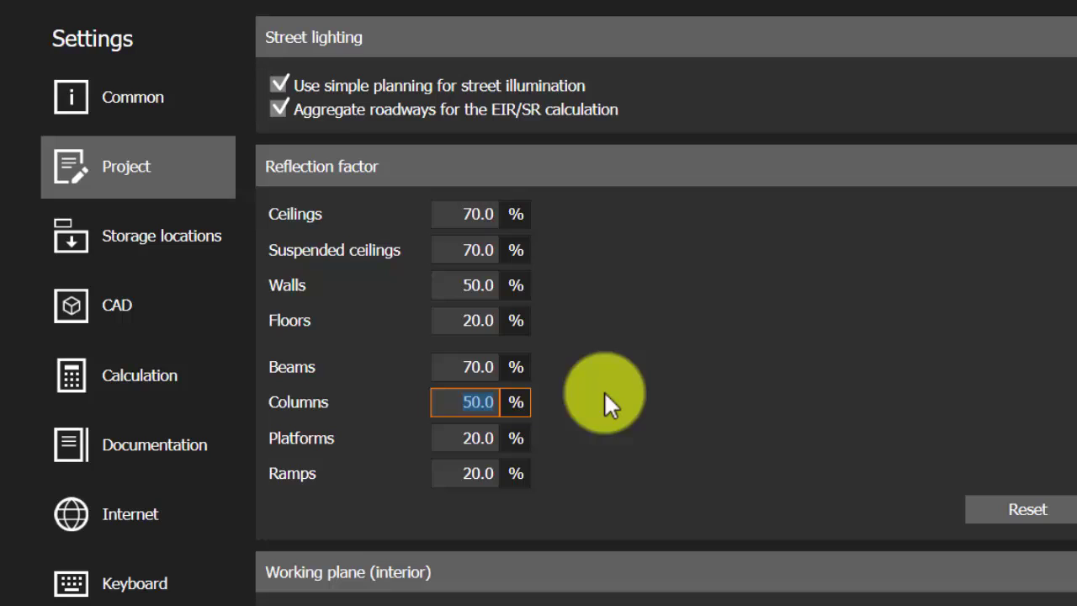
pyautogui.write('55')
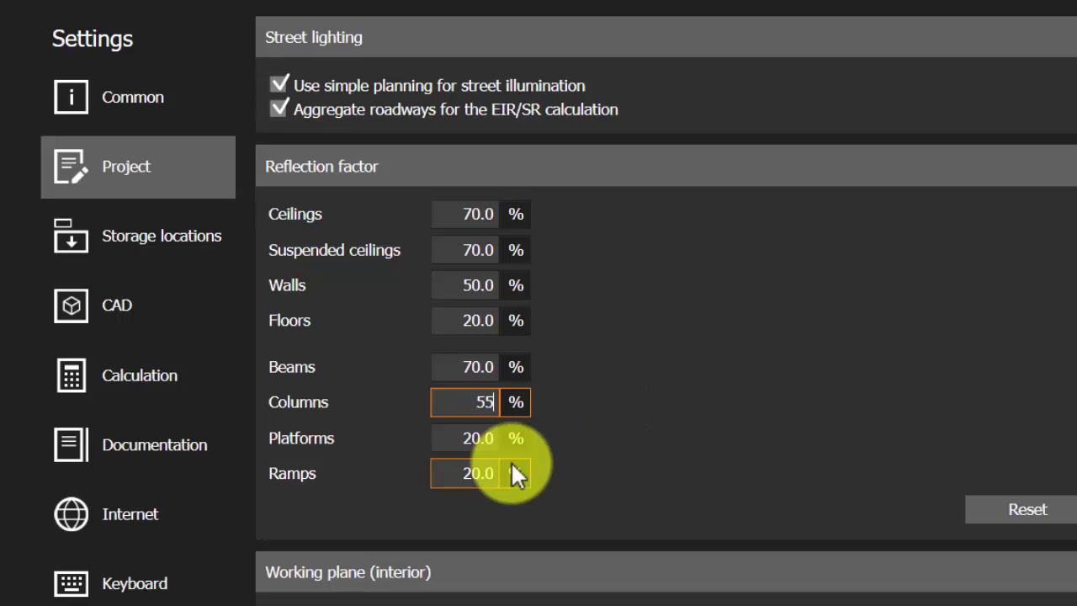
pyautogui.press('Return')
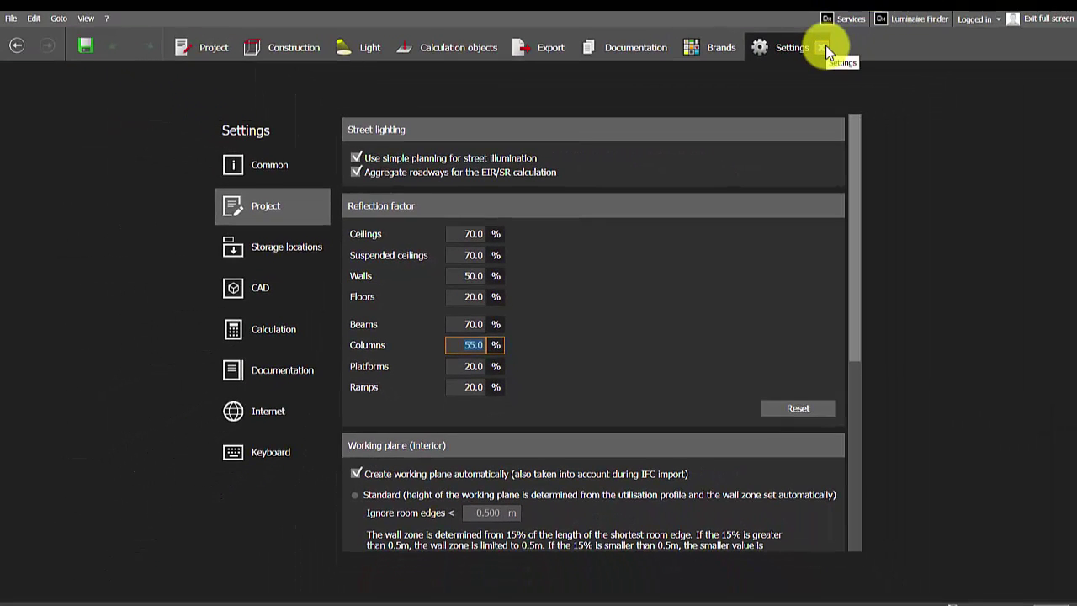
# - Draw a rectangular Room 1 of about 12.2 × 11.8 m and check it in 3D
pyautogui.click(826, 46)
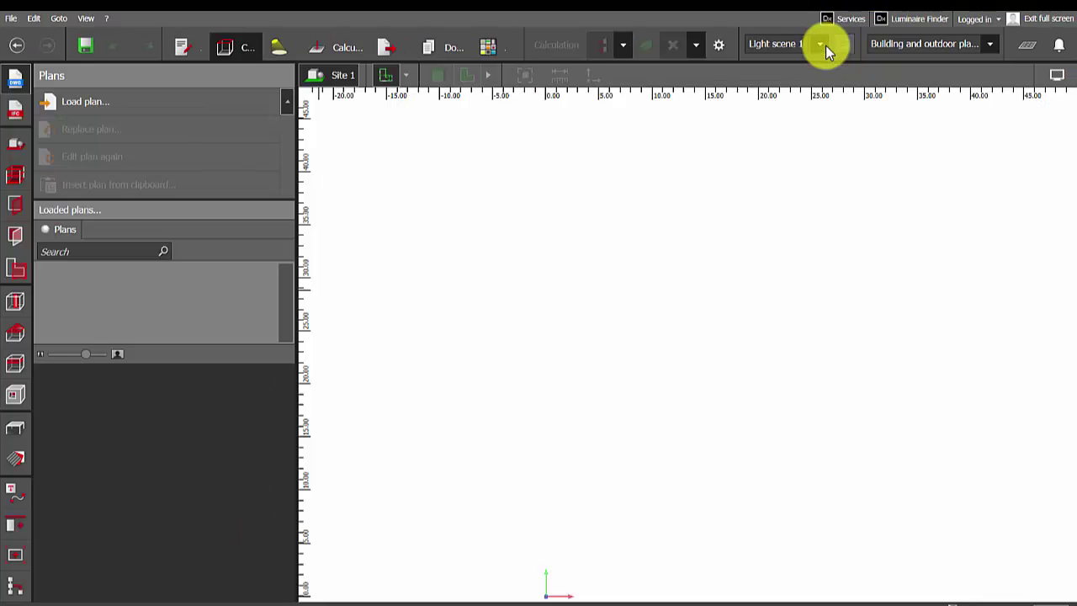
pyautogui.click(17, 176)
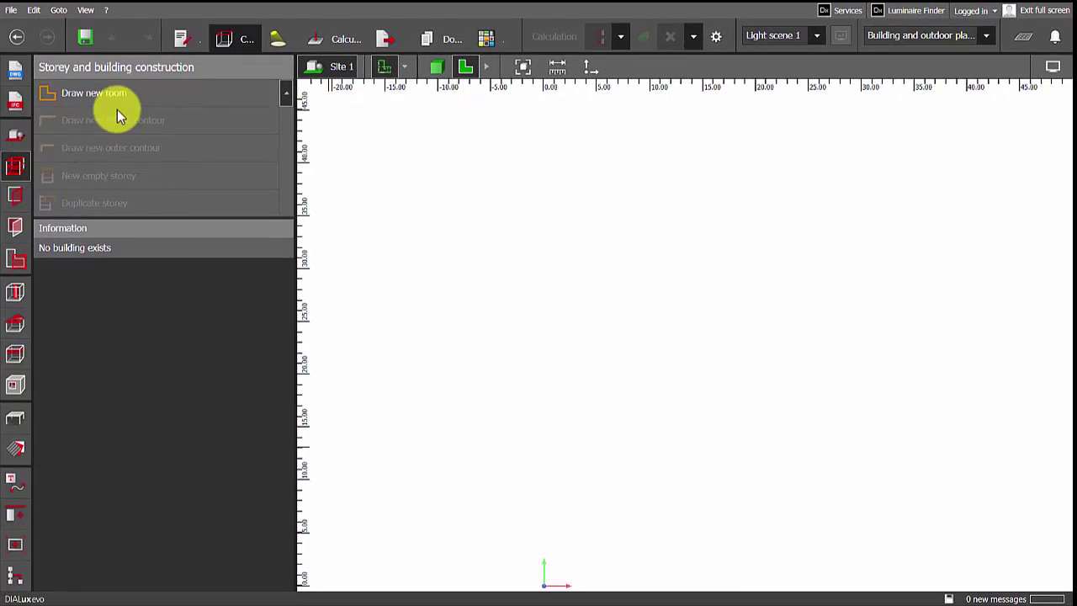
pyautogui.click(117, 102)
pyautogui.click(519, 447)
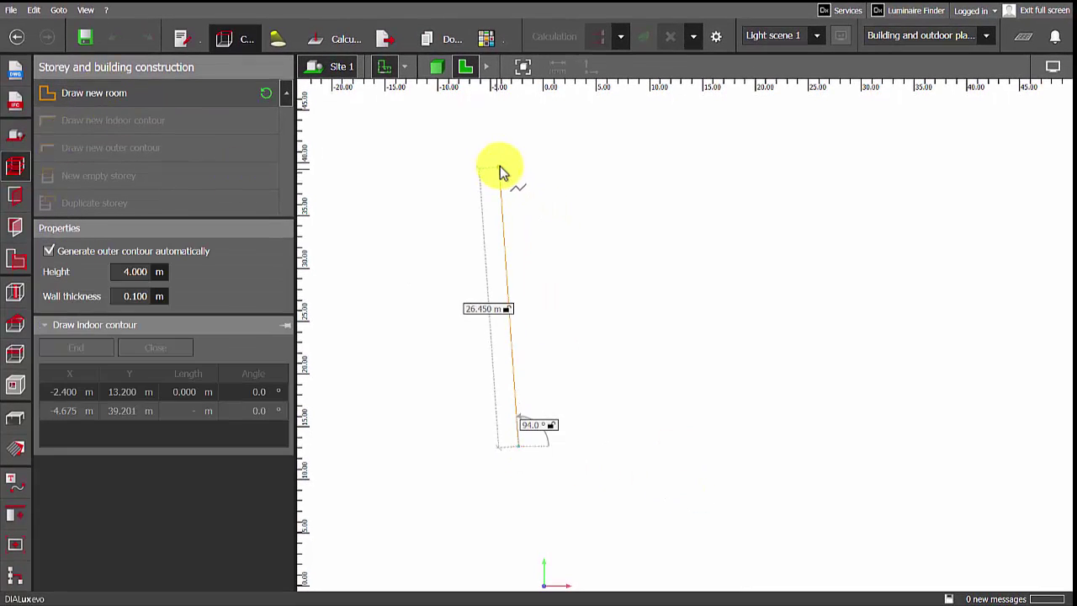
pyautogui.click(520, 323)
pyautogui.click(648, 322)
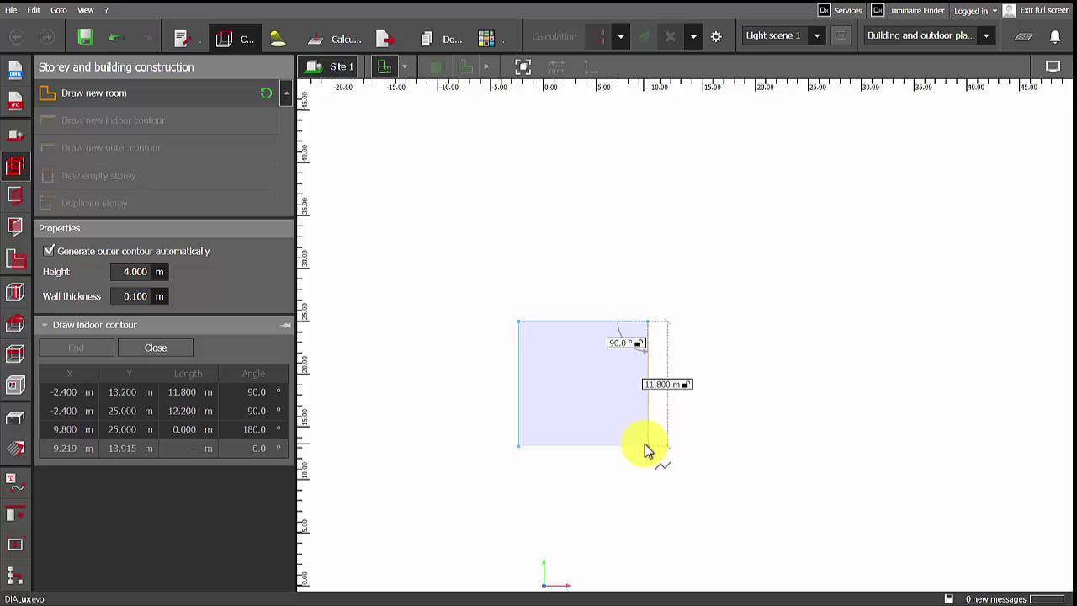
pyautogui.click(648, 446)
pyautogui.rightClick(596, 389)
pyautogui.click(618, 379)
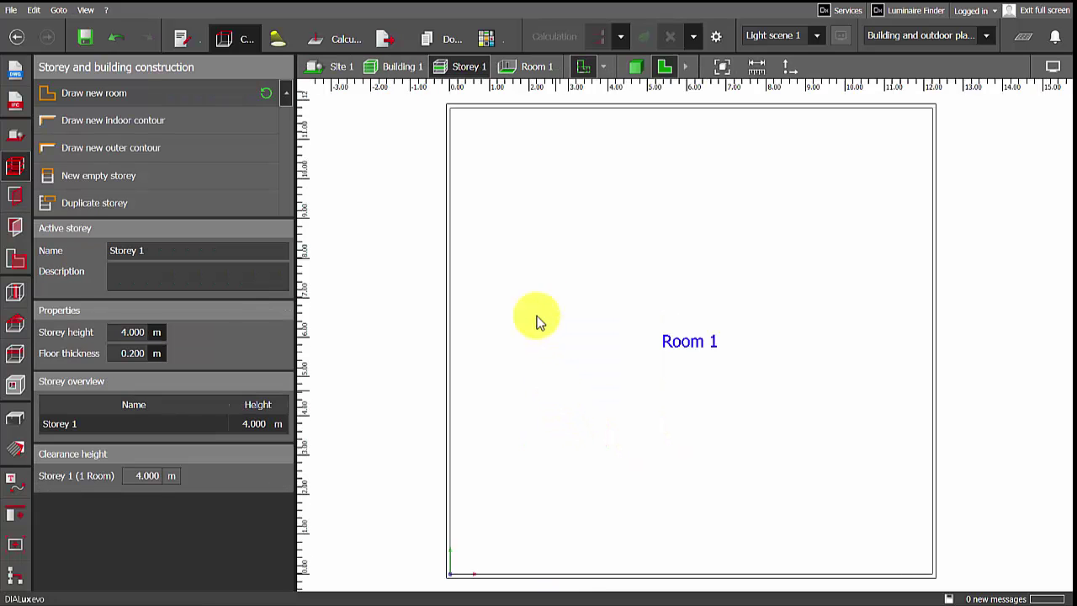
pyautogui.click(636, 66)
pyautogui.click(665, 66)
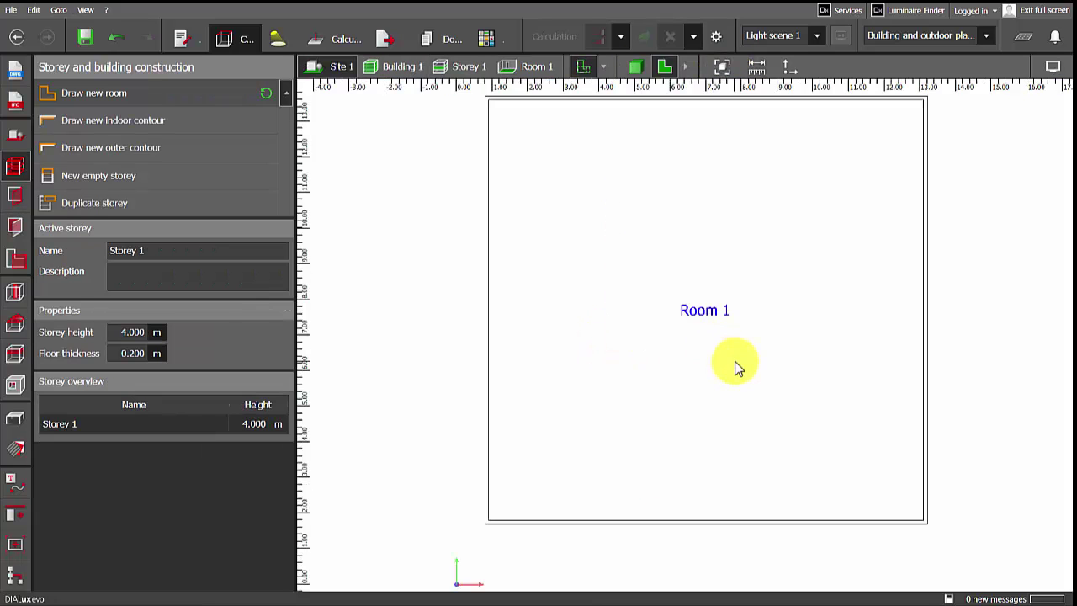
# - Draw a rectangular floor element surrounding the room and inspect it from a low 3D angle
pyautogui.click(15, 137)
pyautogui.click(511, 140)
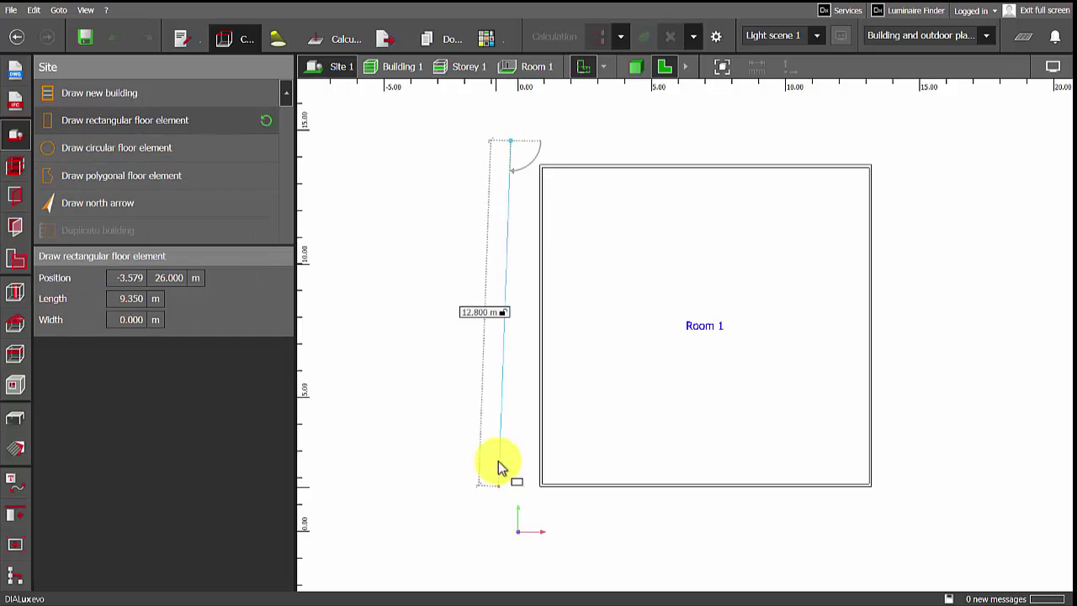
pyautogui.click(511, 524)
pyautogui.click(909, 543)
pyautogui.click(640, 71)
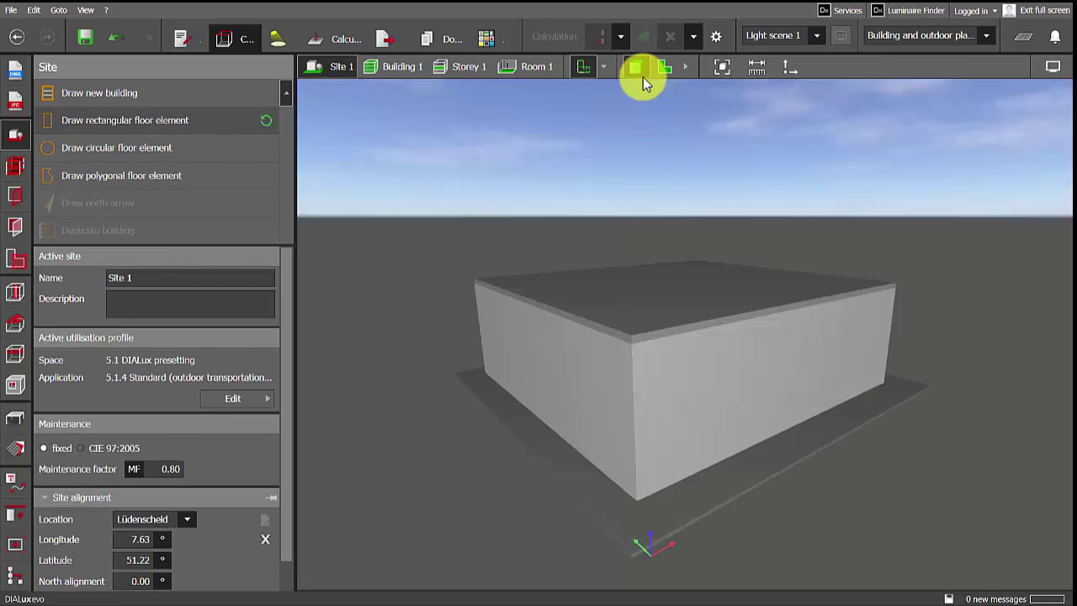
pyautogui.moveTo(638, 168); pyautogui.dragTo(662, 259, button='right')
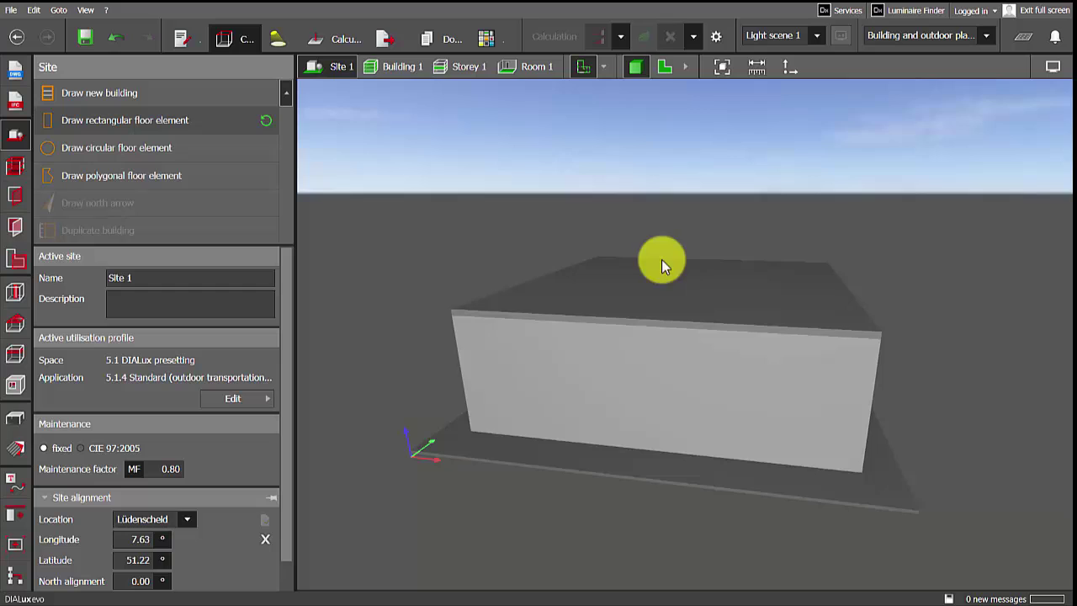
pyautogui.click(664, 66)
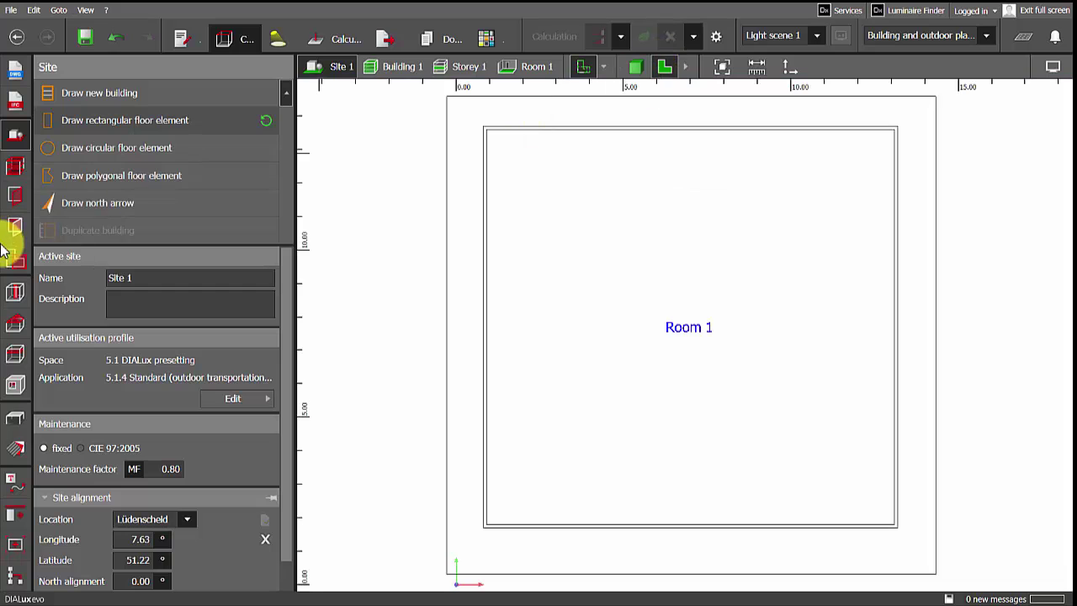
# - Insert a rectangular column sized 1 × 1 m into the room
pyautogui.click(15, 292)
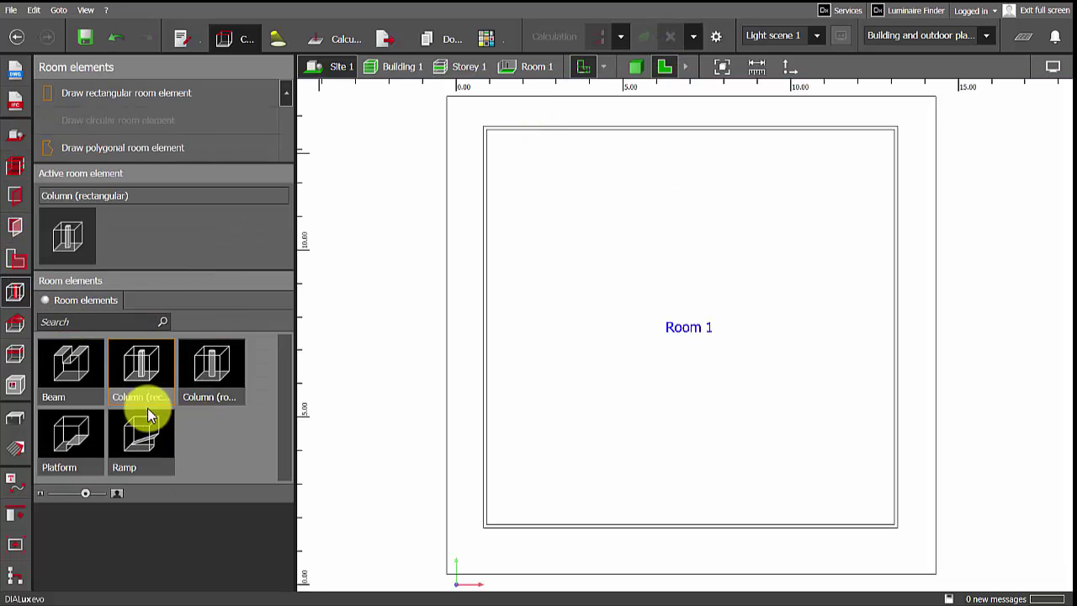
pyautogui.click(144, 381)
pyautogui.click(125, 459)
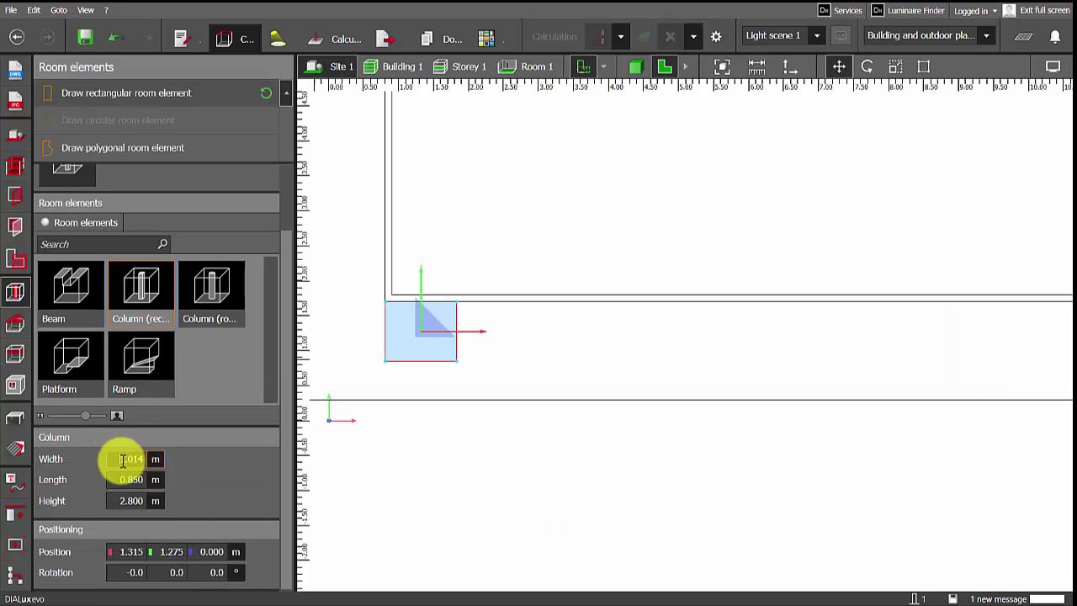
pyautogui.write('1')
pyautogui.click(137, 481)
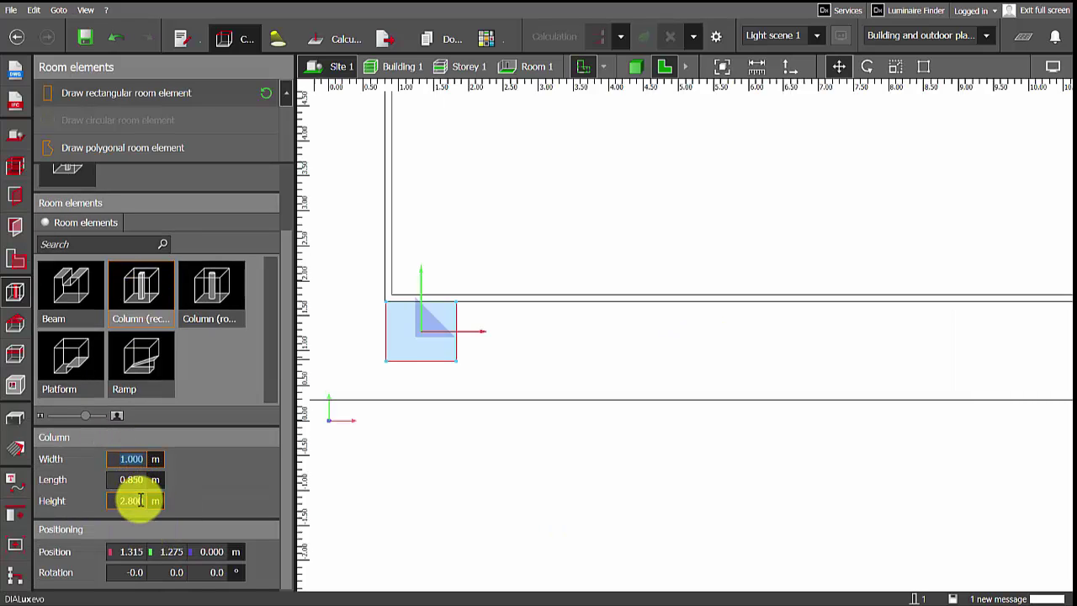
pyautogui.write('1')
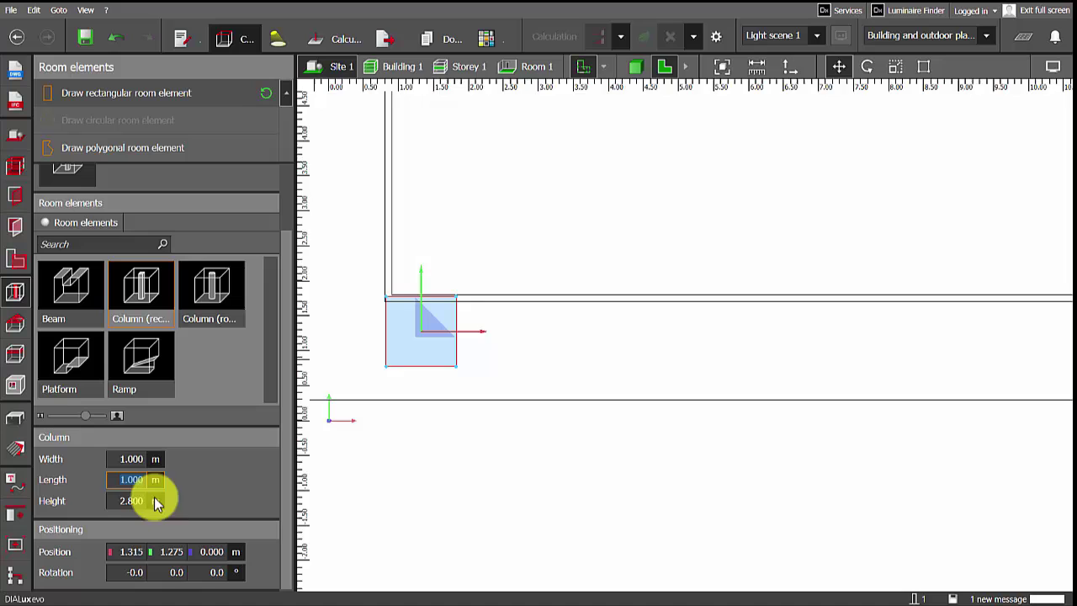
pyautogui.press('Return')
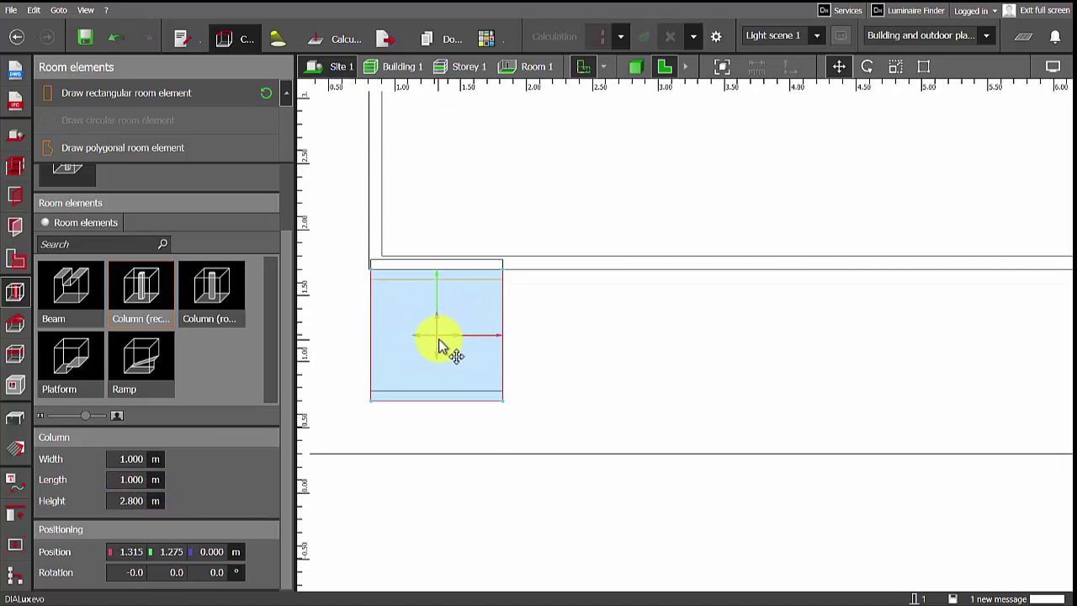
pyautogui.click(480, 474)
# - Add a 0.3 m round column against the wall and view both columns in 3D
pyautogui.scroll(-5, 444, 328)
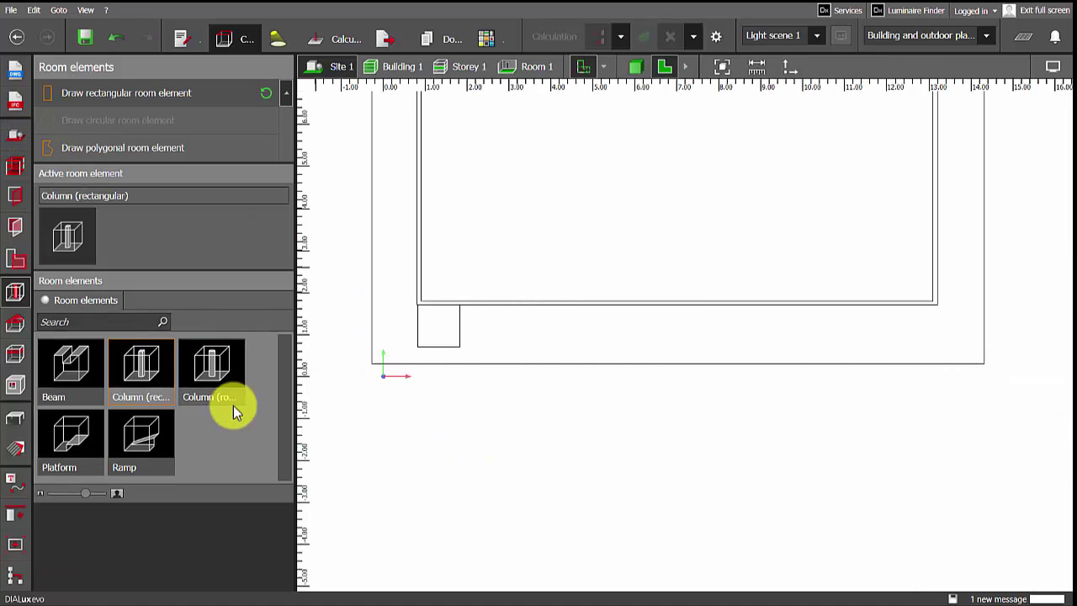
pyautogui.click(215, 367)
pyautogui.click(100, 117)
pyautogui.scroll(5, 356, 308)
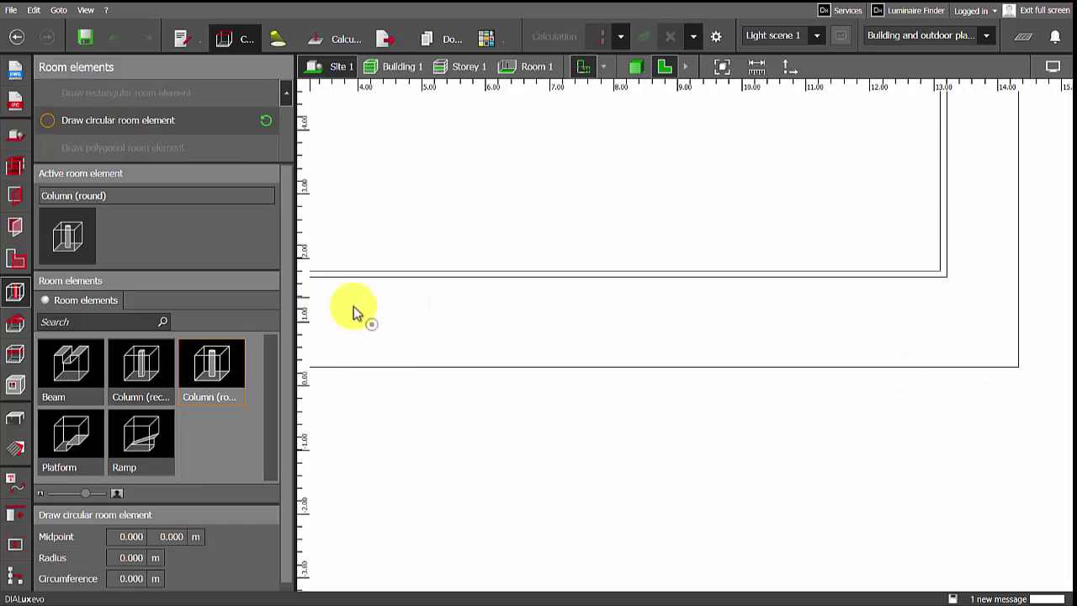
pyautogui.click(451, 299)
pyautogui.click(479, 302)
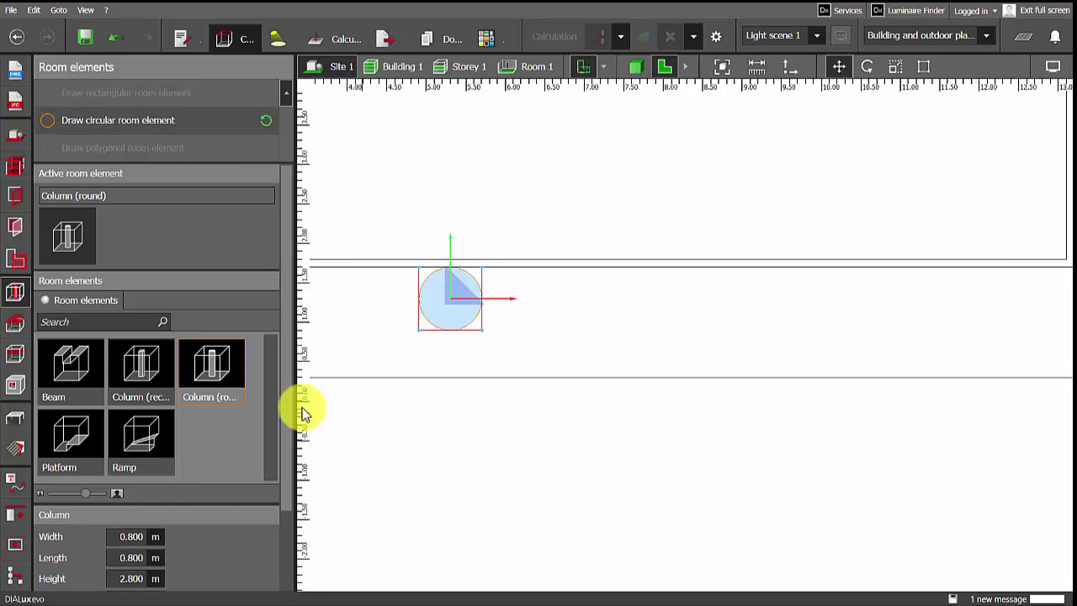
pyautogui.scroll(-2, 202, 509)
pyautogui.write('0.3')
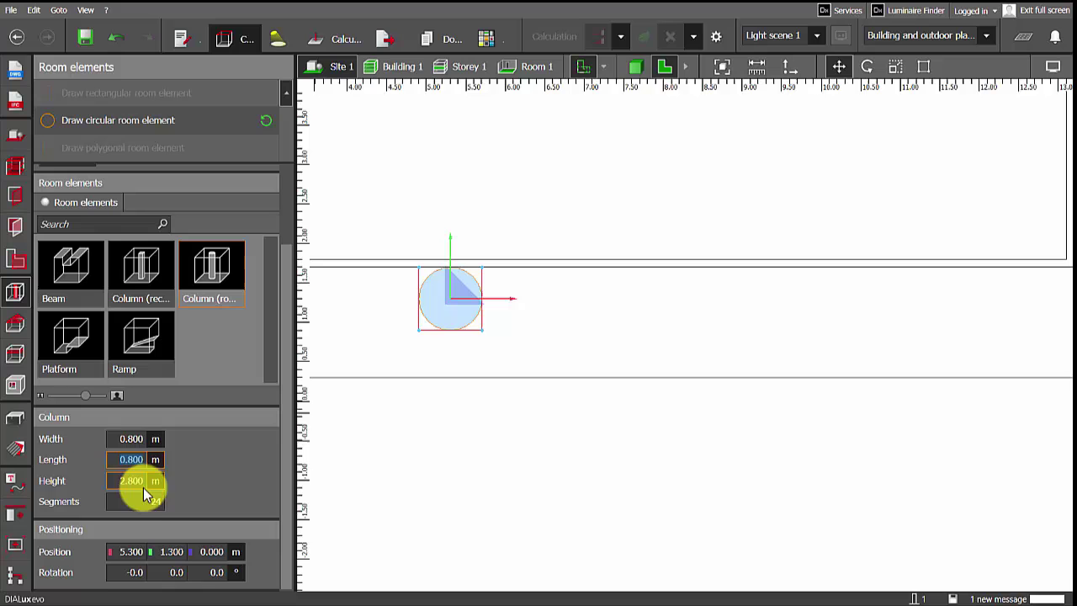
pyautogui.press('Return')
pyautogui.scroll(5, 467, 307)
pyautogui.moveTo(468, 310); pyautogui.dragTo(474, 227)
pyautogui.click(640, 67)
pyautogui.moveTo(564, 282); pyautogui.dragTo(529, 288)
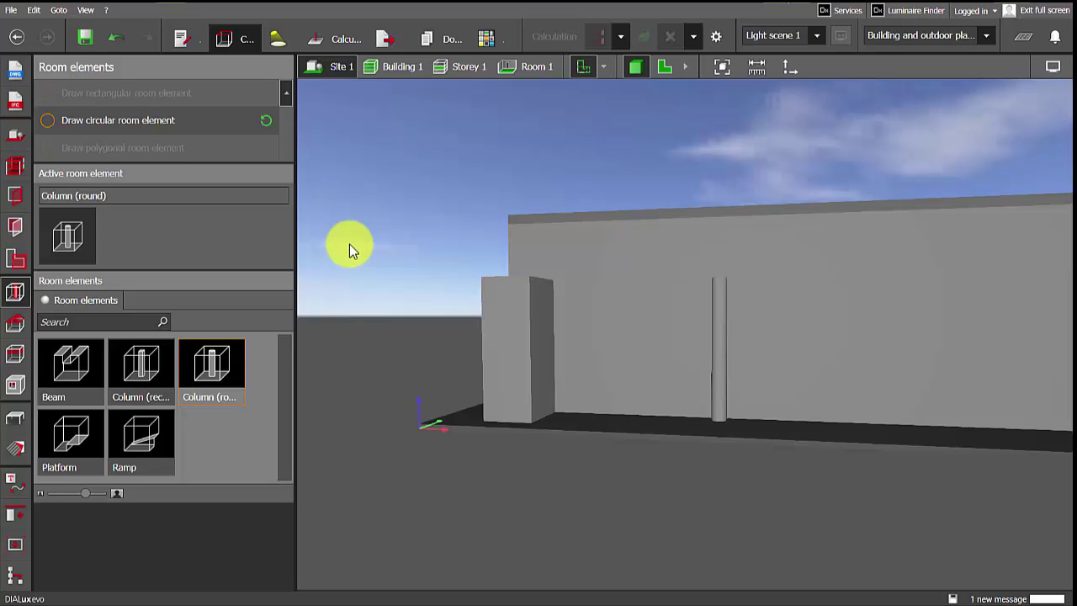
pyautogui.moveTo(368, 260); pyautogui.dragTo(591, 331, button='right')
# - Create blue colour material #291299 and replace the columns' grey material with it
pyautogui.click(15, 450)
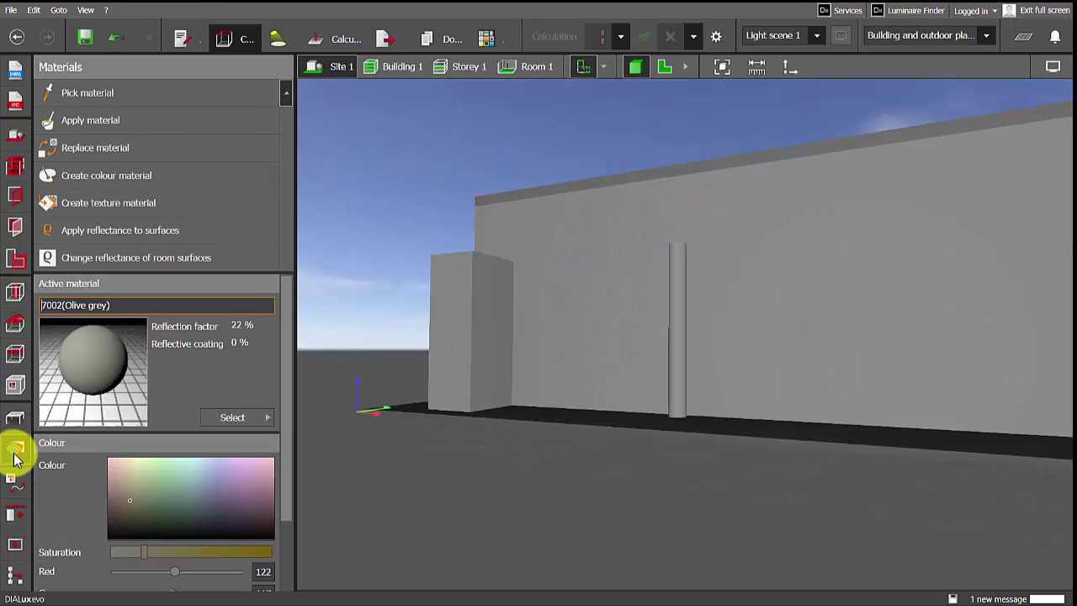
pyautogui.click(134, 97)
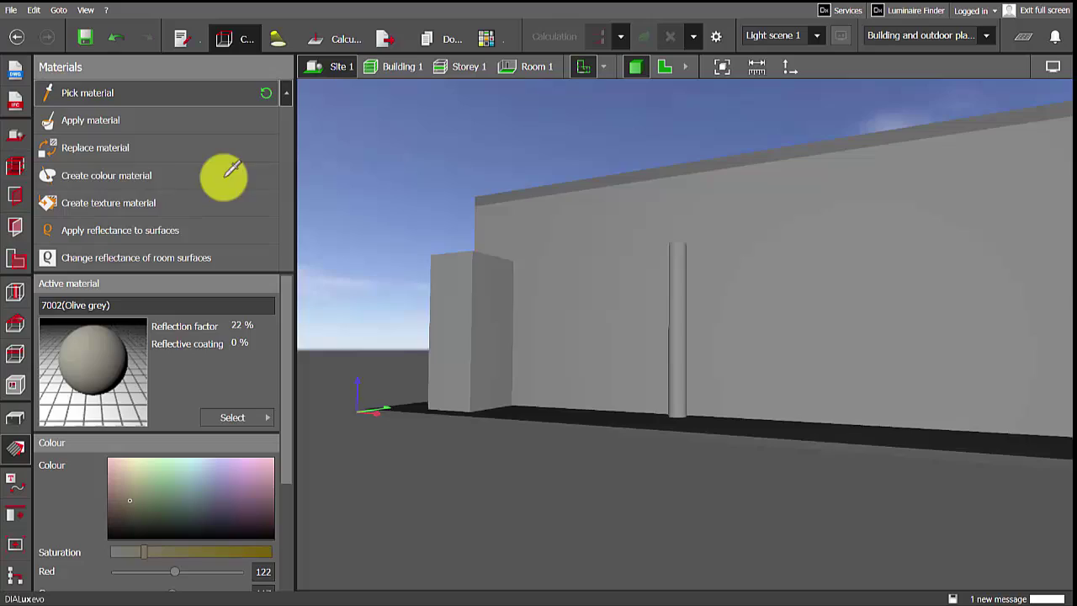
pyautogui.scroll(3, 406, 284)
pyautogui.click(474, 317)
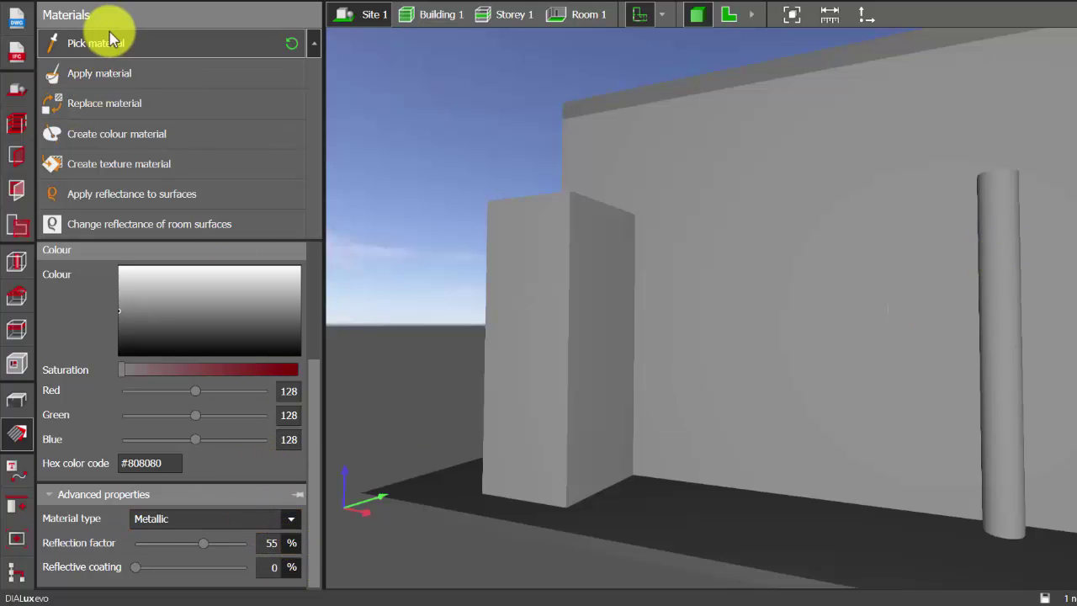
pyautogui.click(667, 199)
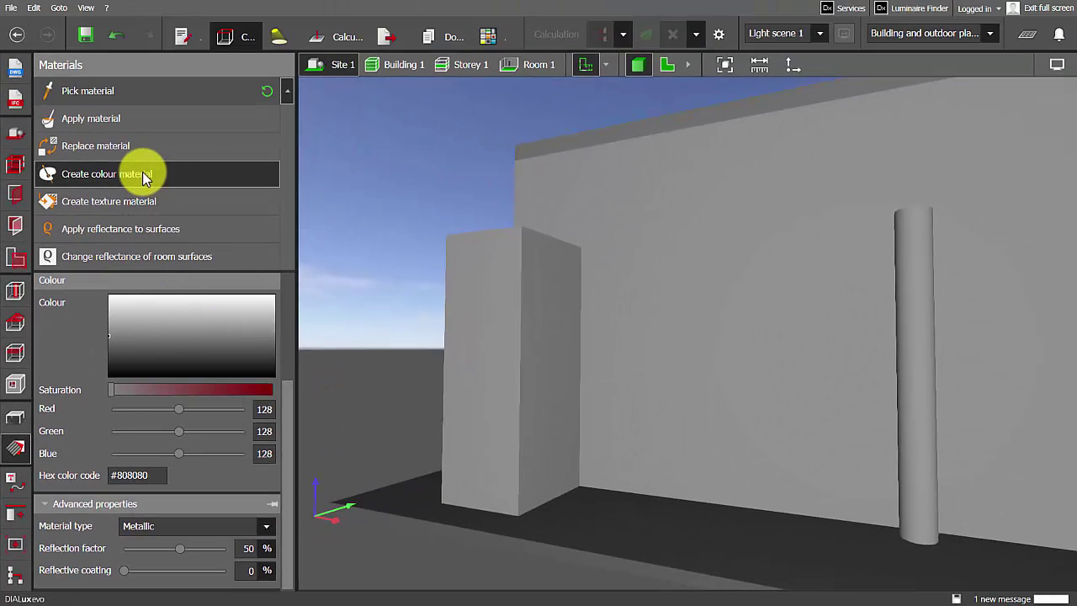
pyautogui.click(142, 173)
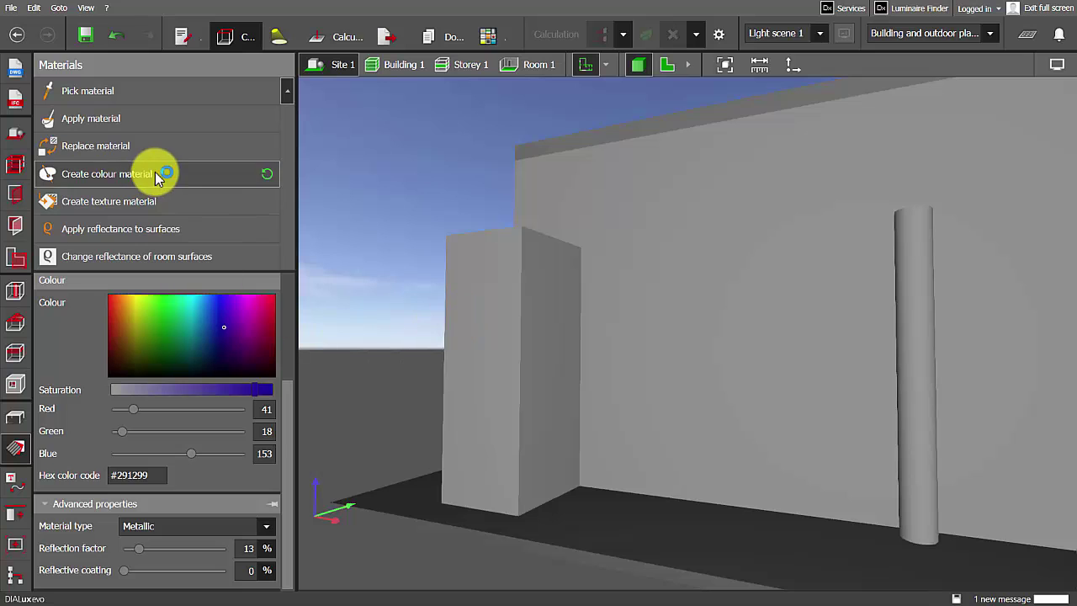
pyautogui.click(100, 143)
pyautogui.click(525, 324)
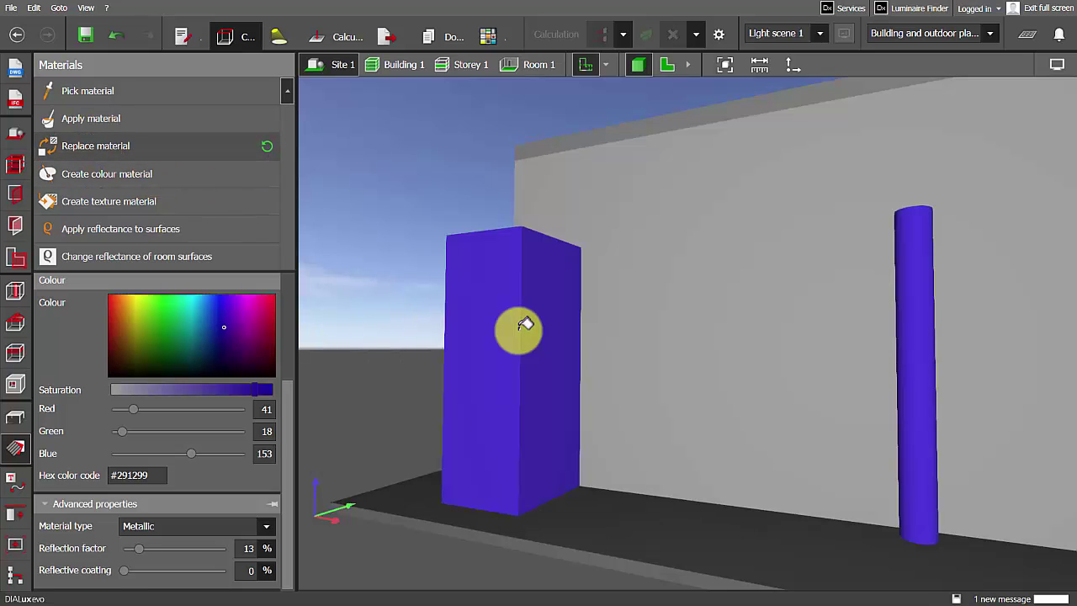
pyautogui.moveTo(524, 324)
pyautogui.mouseDown(button='right')
pyautogui.moveTo(549, 348)
pyautogui.moveTo(530, 365)
pyautogui.moveTo(596, 352)
pyautogui.moveTo(615, 361)
pyautogui.moveTo(563, 336)
pyautogui.moveTo(470, 261)
pyautogui.moveTo(522, 306)
pyautogui.mouseUp(button='right')
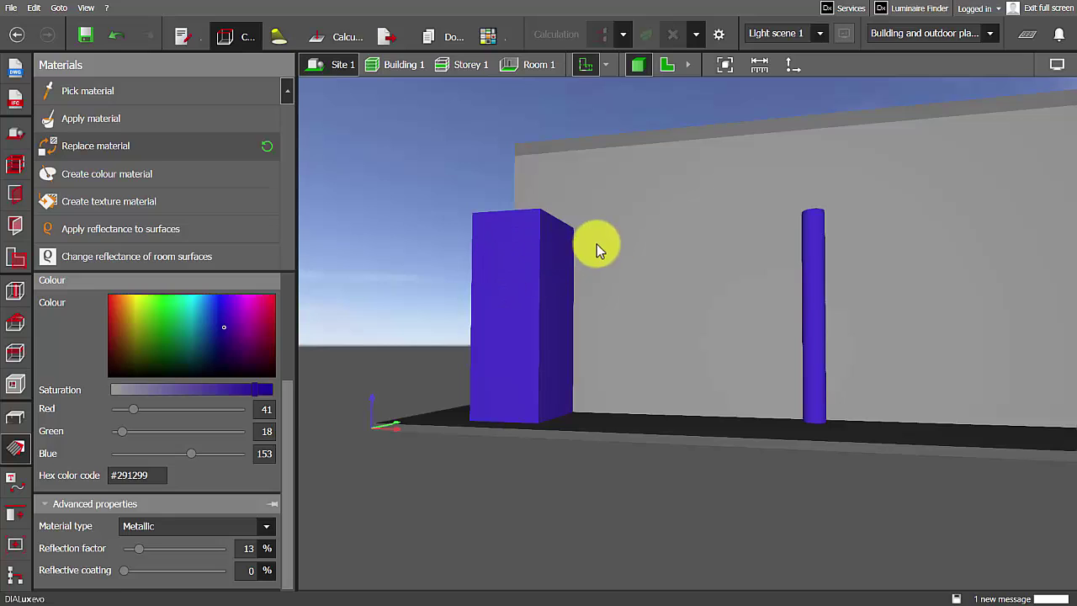
pyautogui.moveTo(649, 367); pyautogui.dragTo(644, 366, button='right')
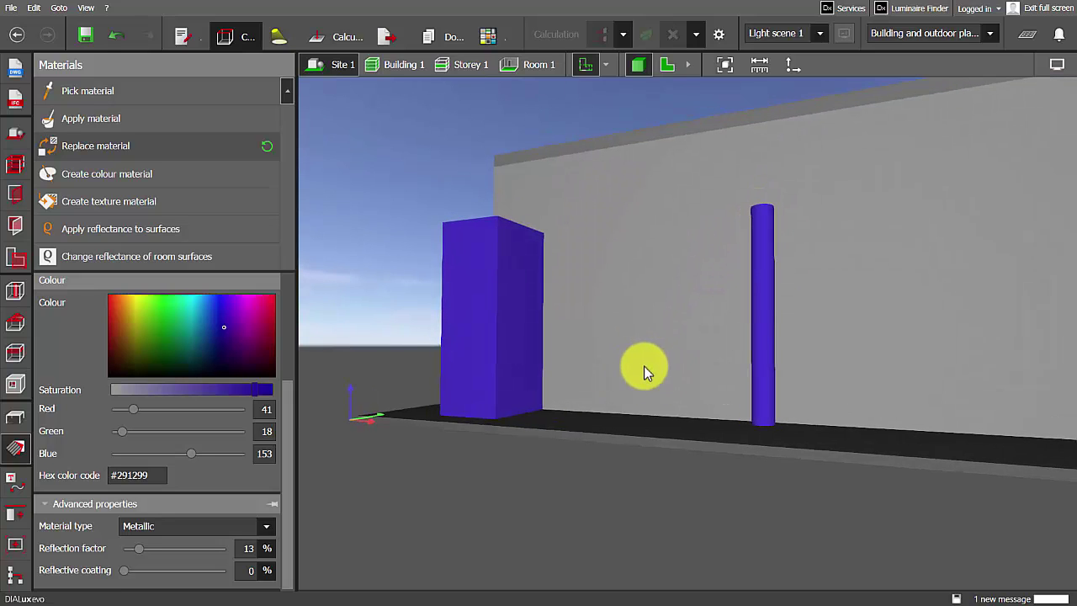
# - Decline the save reminder without saving the project
pyautogui.click(15, 416)
pyautogui.scroll(2, 587, 332)
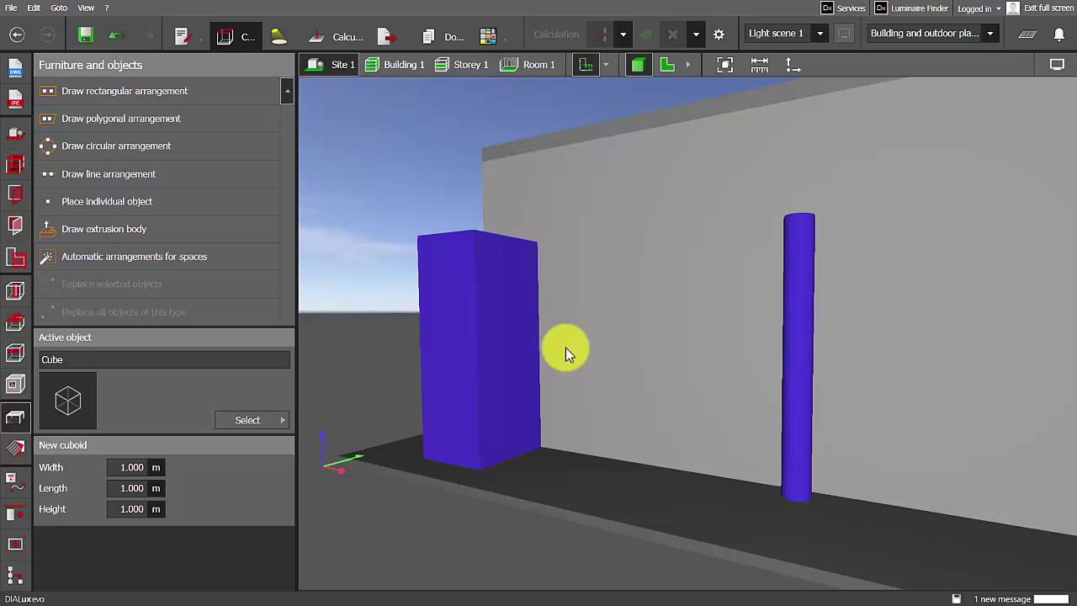
pyautogui.click(609, 327)
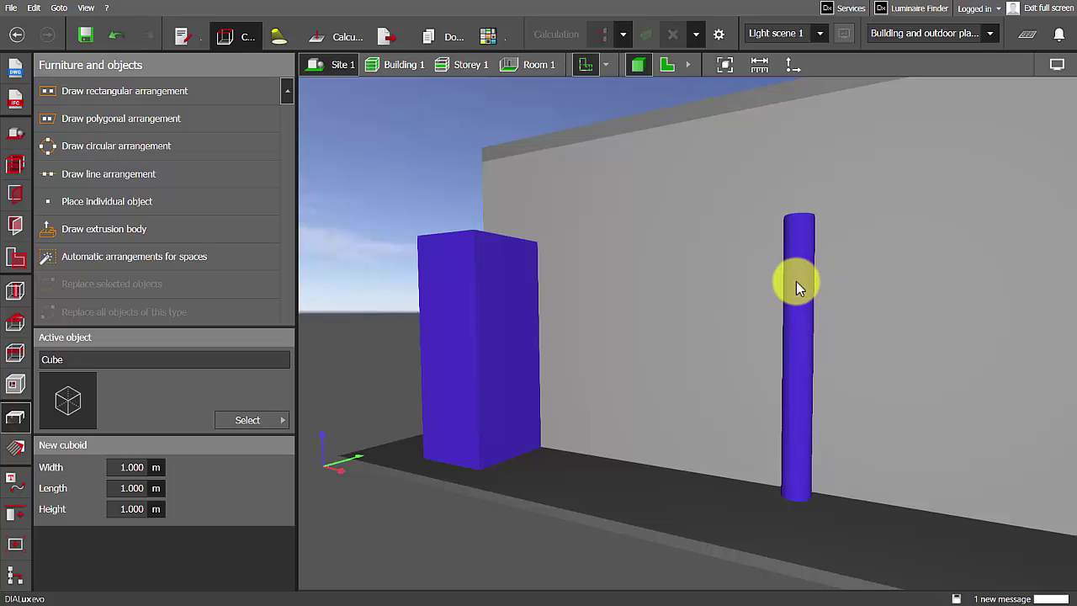
# - Paint one face of the round column teal and another face magenta
pyautogui.click(15, 446)
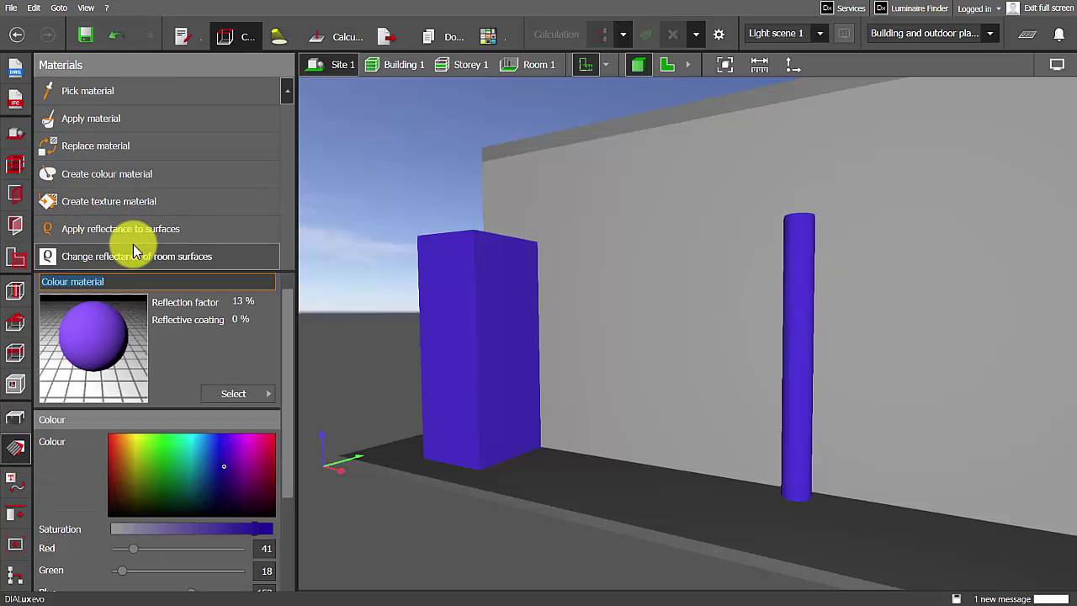
pyautogui.click(200, 455)
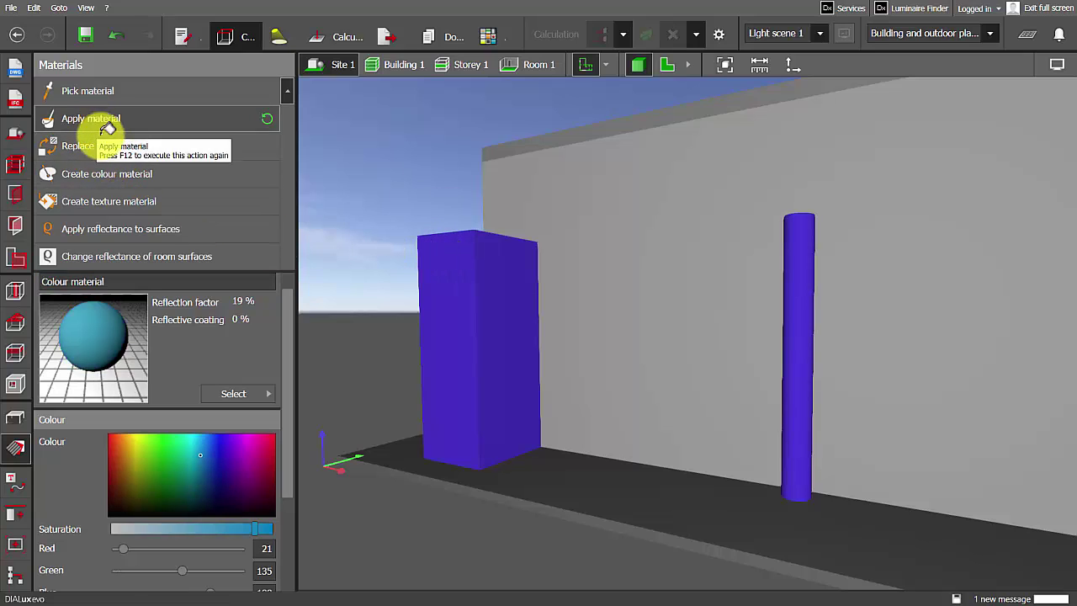
pyautogui.click(804, 366)
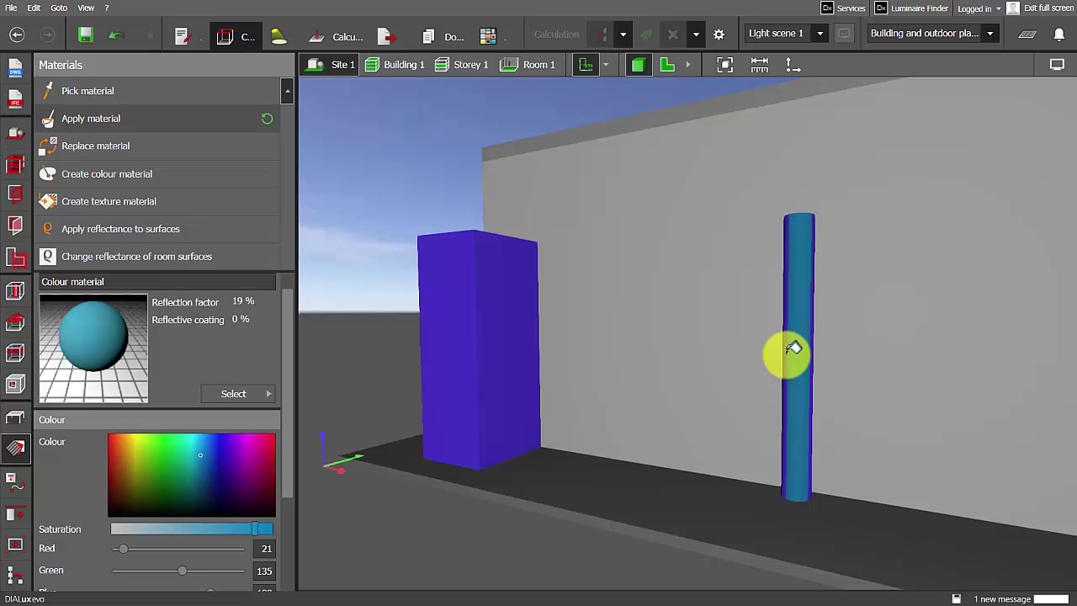
pyautogui.scroll(5, 811, 246)
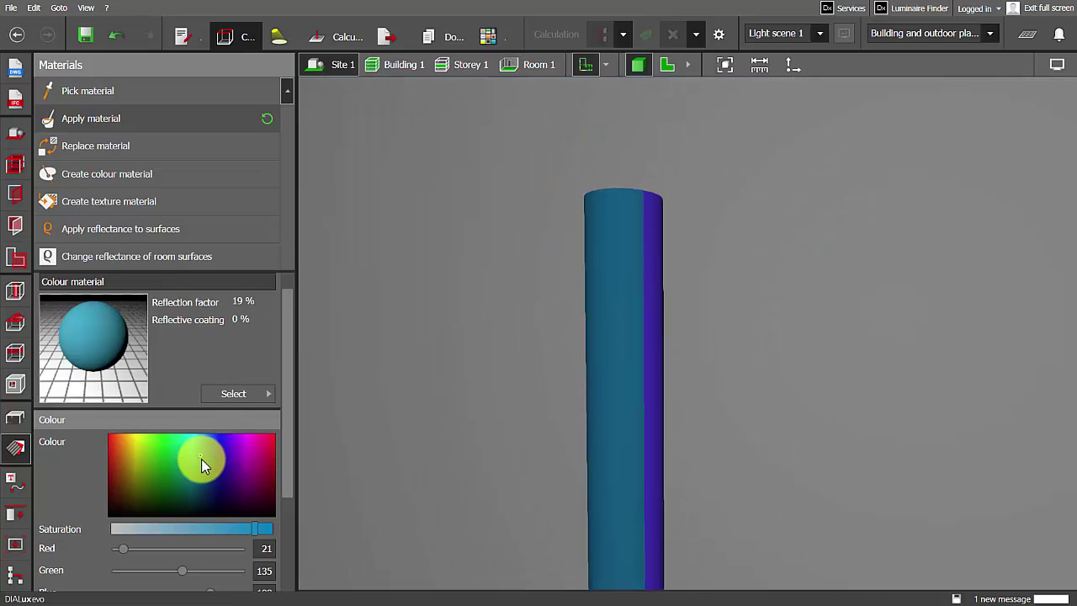
pyautogui.moveTo(201, 458); pyautogui.dragTo(257, 442)
pyautogui.click(352, 283)
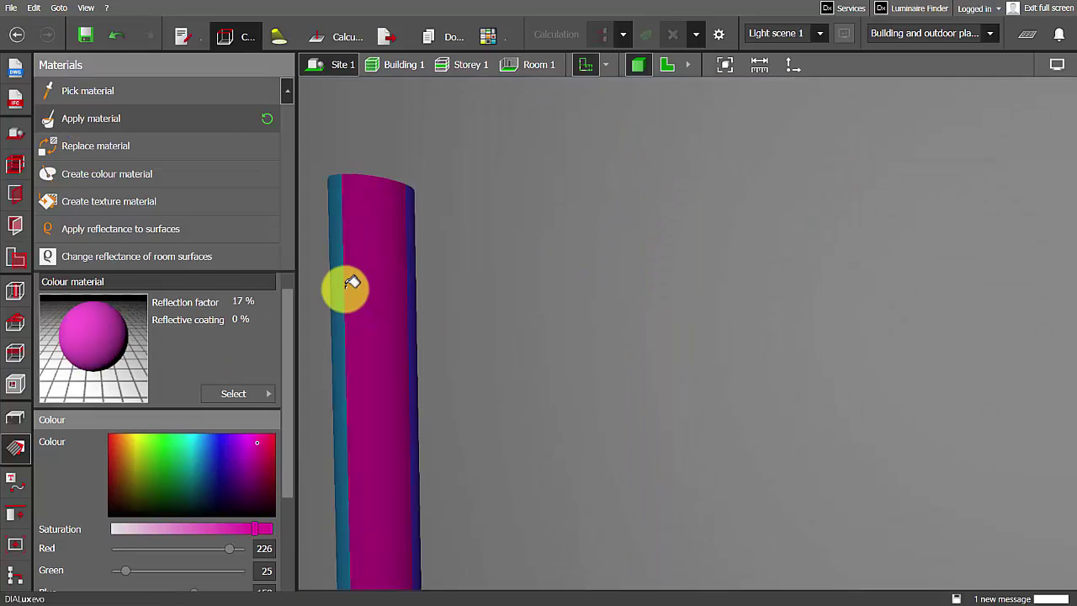
pyautogui.scroll(-5, 661, 275)
pyautogui.click(17, 167)
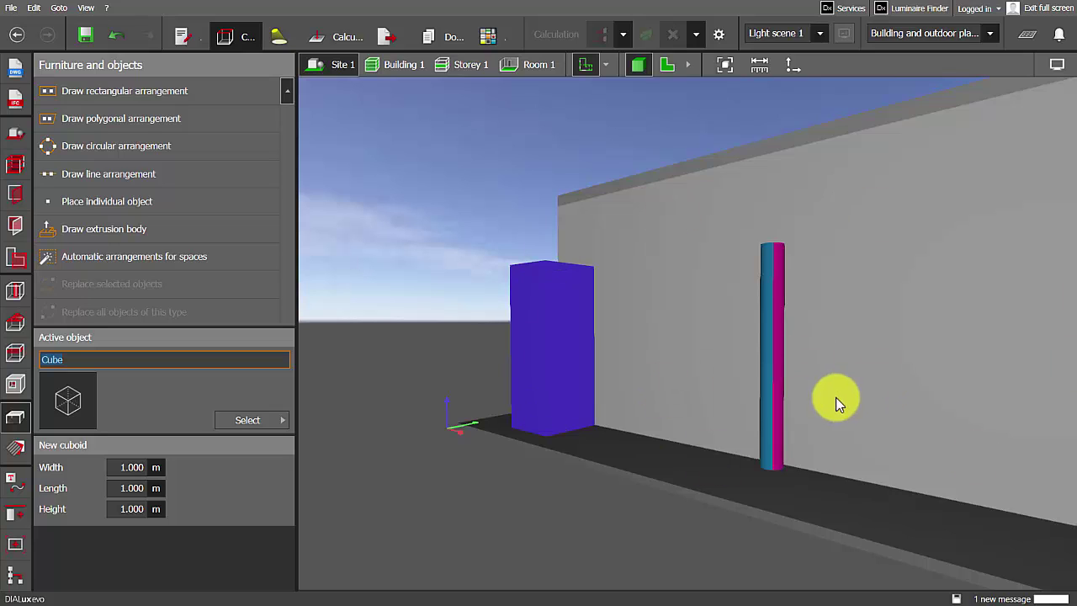
# - Draw a rectangular ramp with a 0.94 m side against the wall beside the round column
pyautogui.click(14, 292)
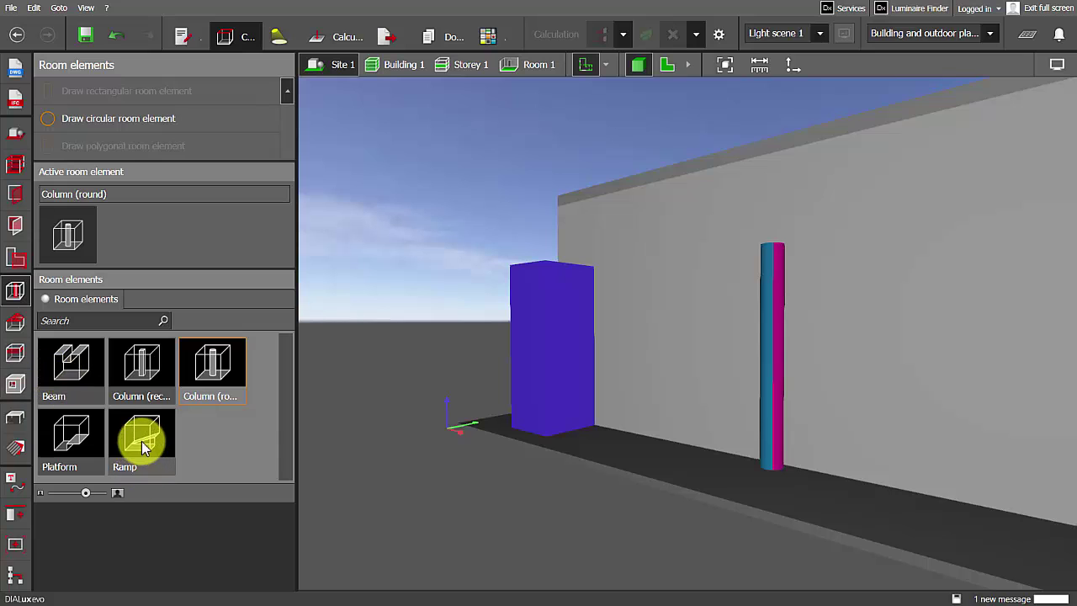
pyautogui.click(143, 446)
pyautogui.click(666, 65)
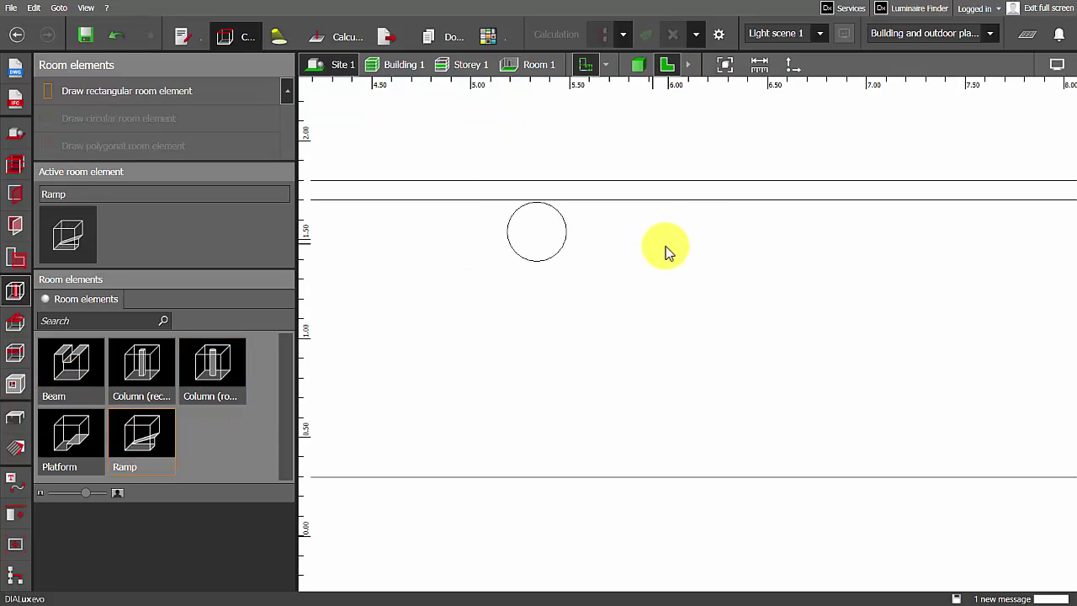
pyautogui.scroll(-2, 673, 261)
pyautogui.click(93, 91)
pyautogui.scroll(2, 622, 249)
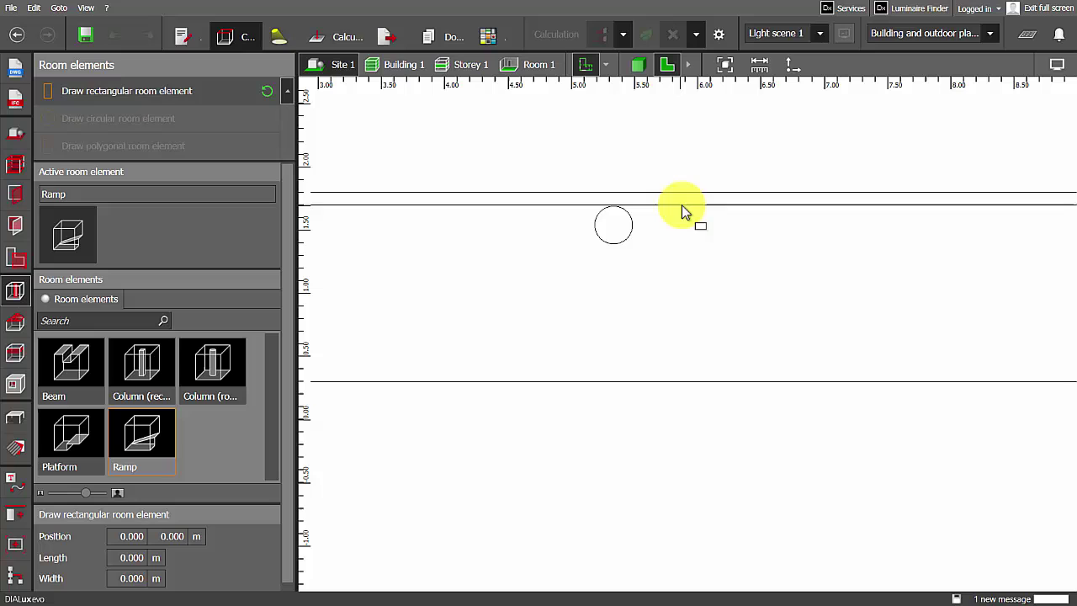
pyautogui.click(682, 204)
pyautogui.click(680, 321)
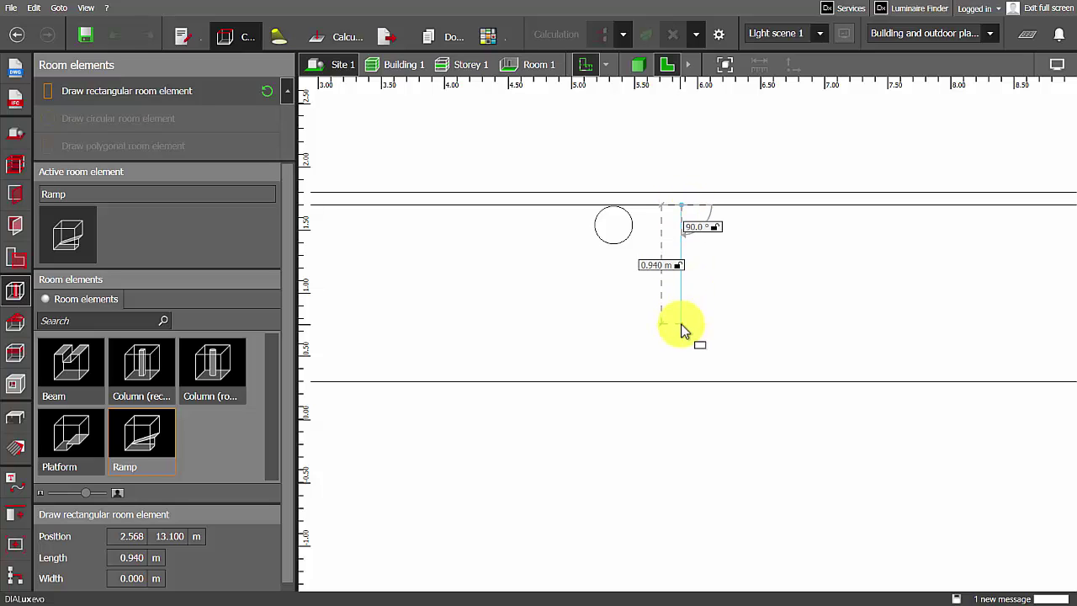
pyautogui.scroll(-1, 686, 323)
pyautogui.click(825, 324)
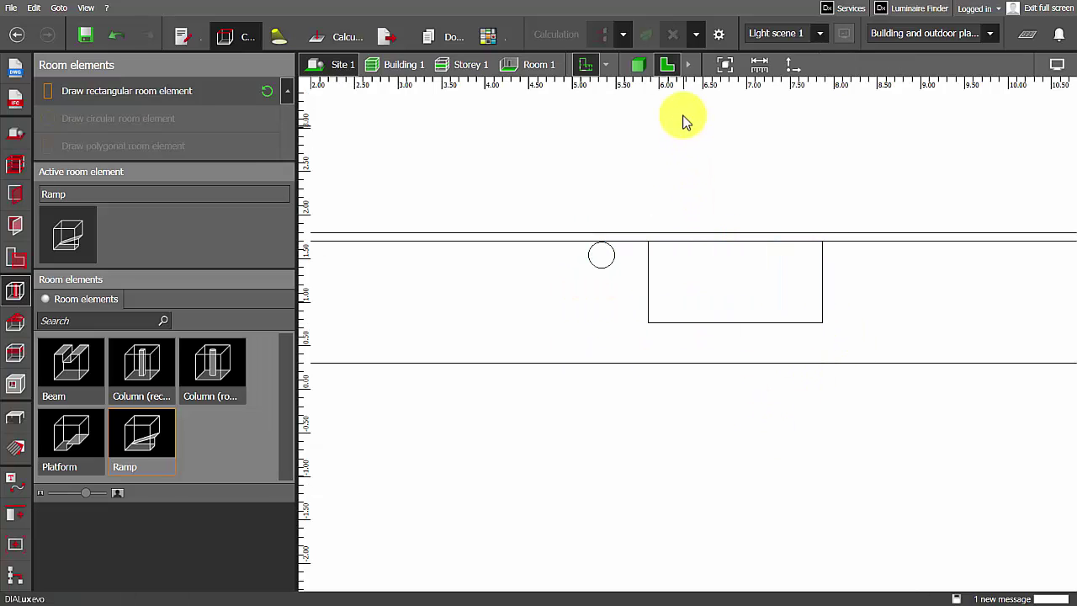
# - Select the ramp in 3D and pick its material to read the 20% reflection factor
pyautogui.click(639, 65)
pyautogui.moveTo(743, 310); pyautogui.dragTo(846, 413)
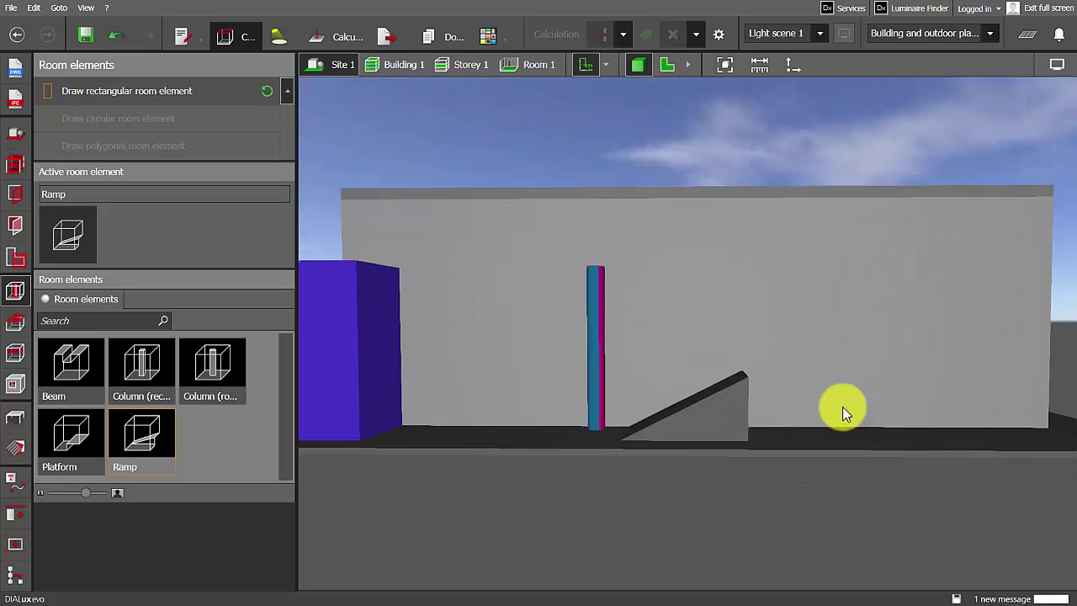
pyautogui.click(673, 421)
pyautogui.click(15, 448)
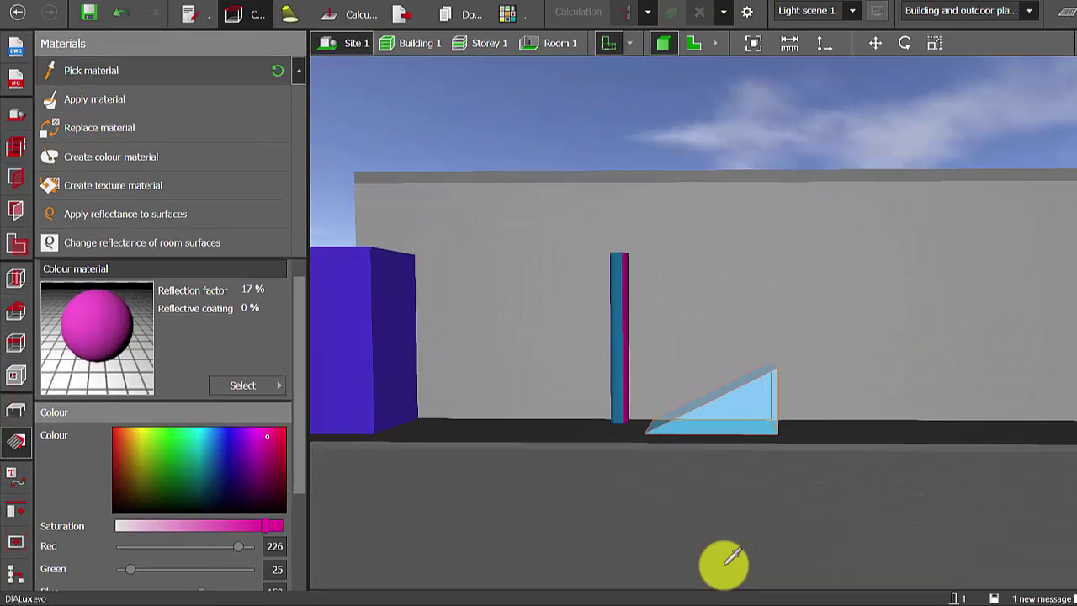
pyautogui.click(726, 565)
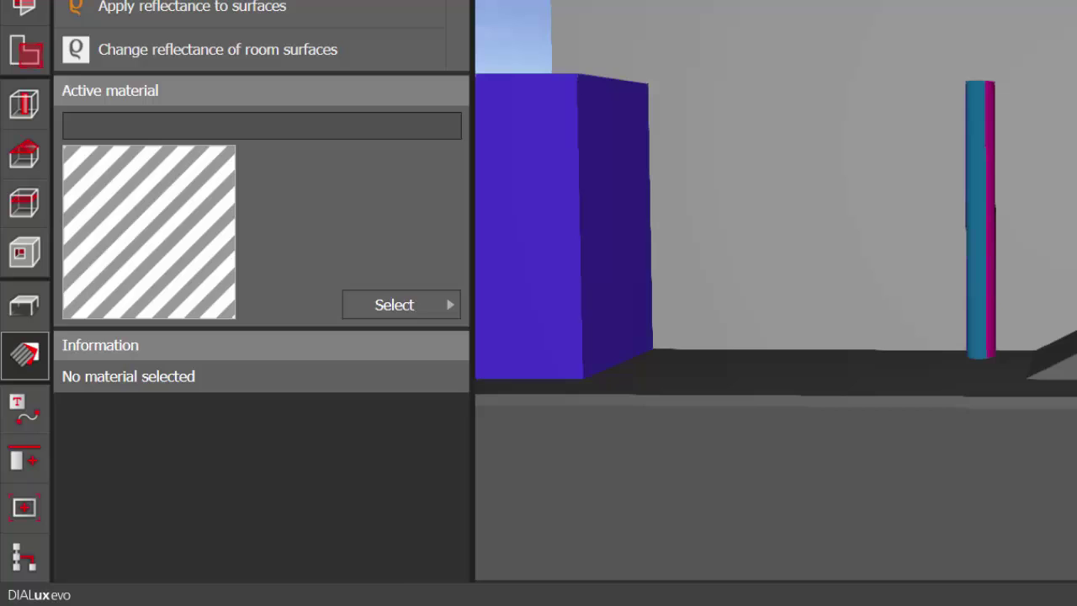
pyautogui.scroll(-3, 197, 344)
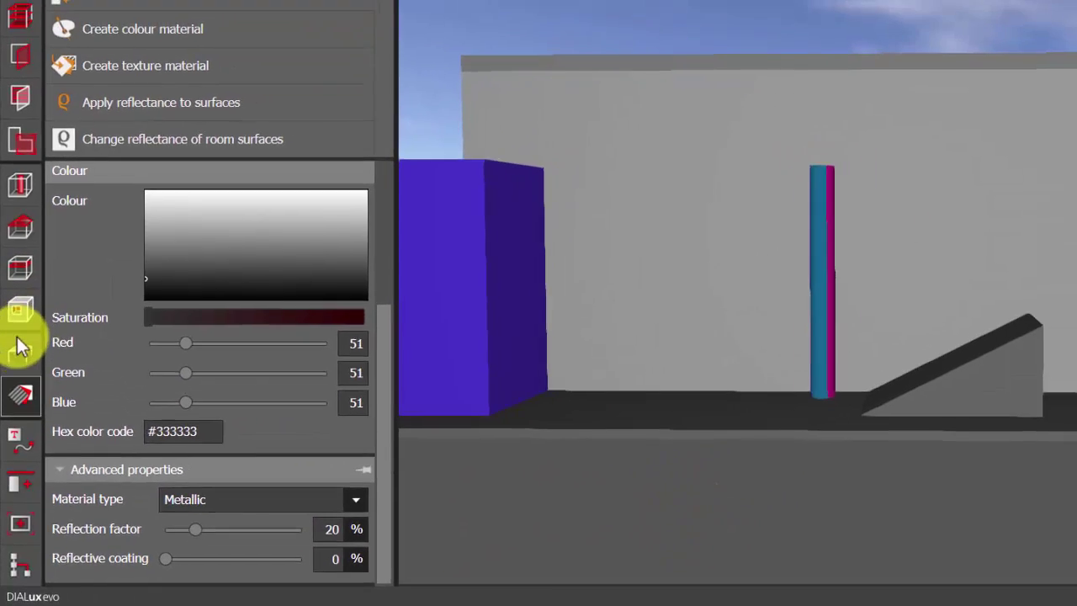
pyautogui.click(23, 305)
# - Raise the project's default Ramps reflection factor from 20.0 % to 25 in General settings
pyautogui.click(11, 8)
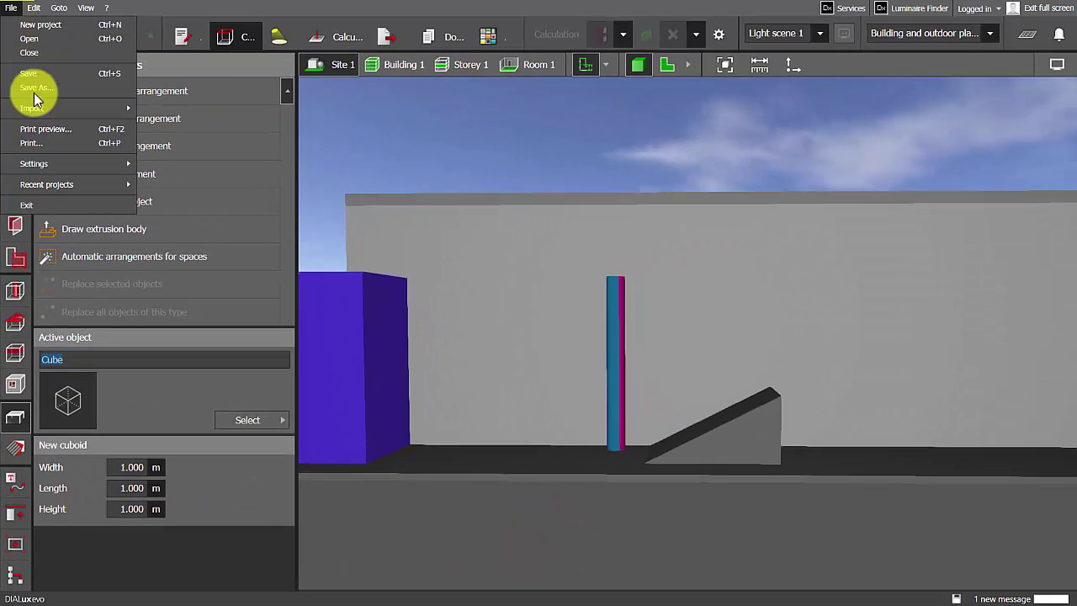
pyautogui.moveTo(40, 163)
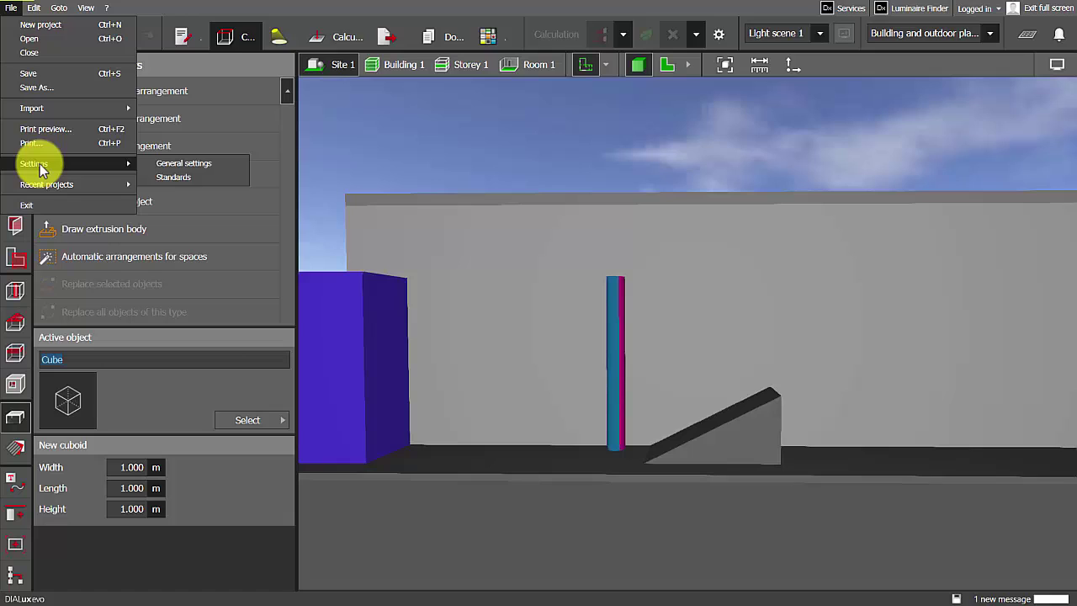
pyautogui.click(198, 165)
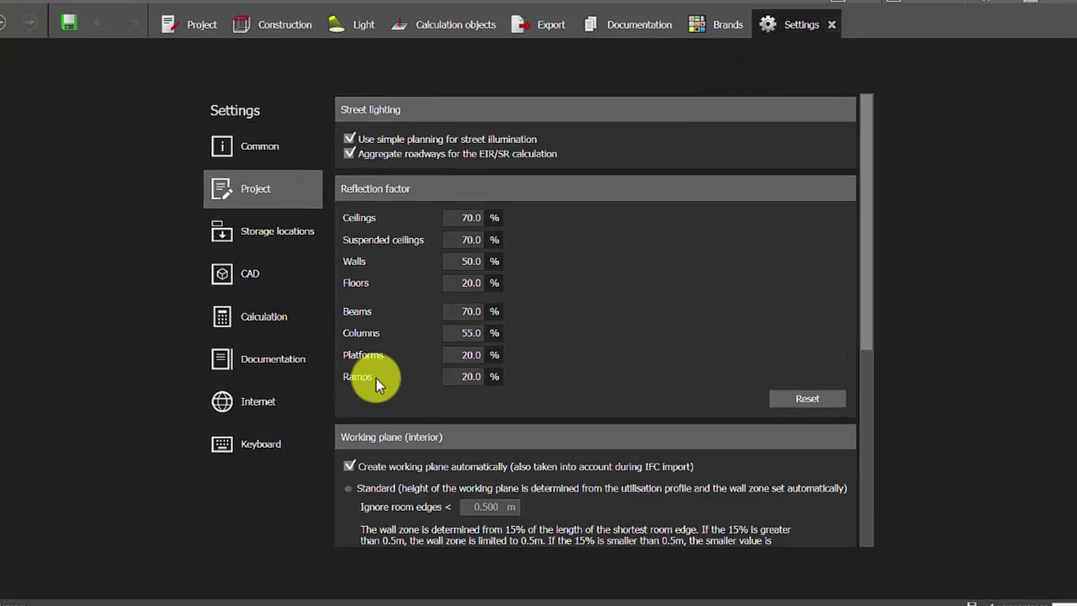
pyautogui.click(469, 377)
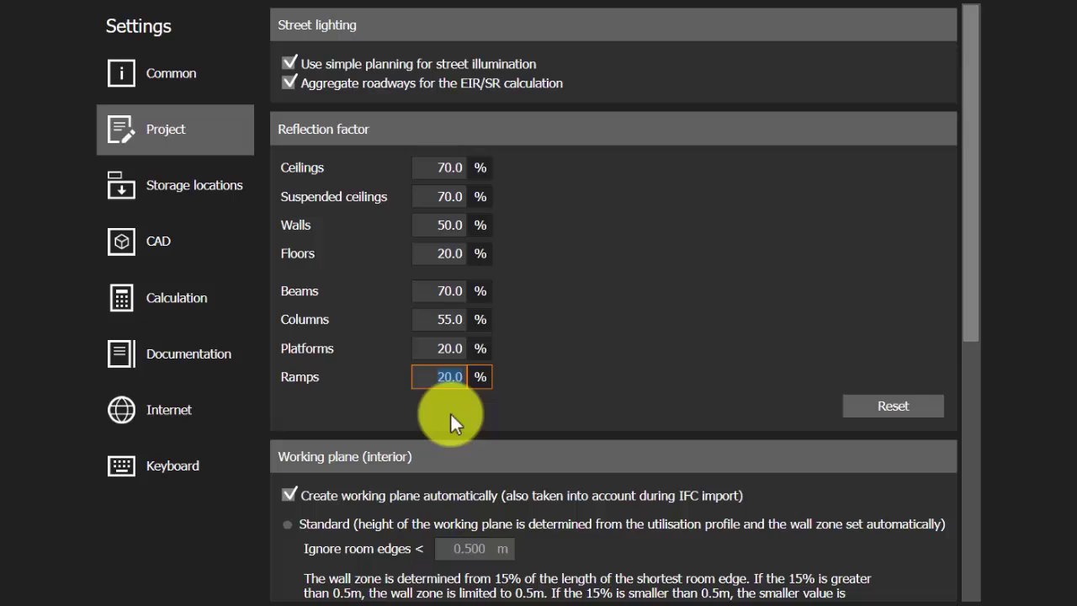
pyautogui.write('25')
pyautogui.press('Return')
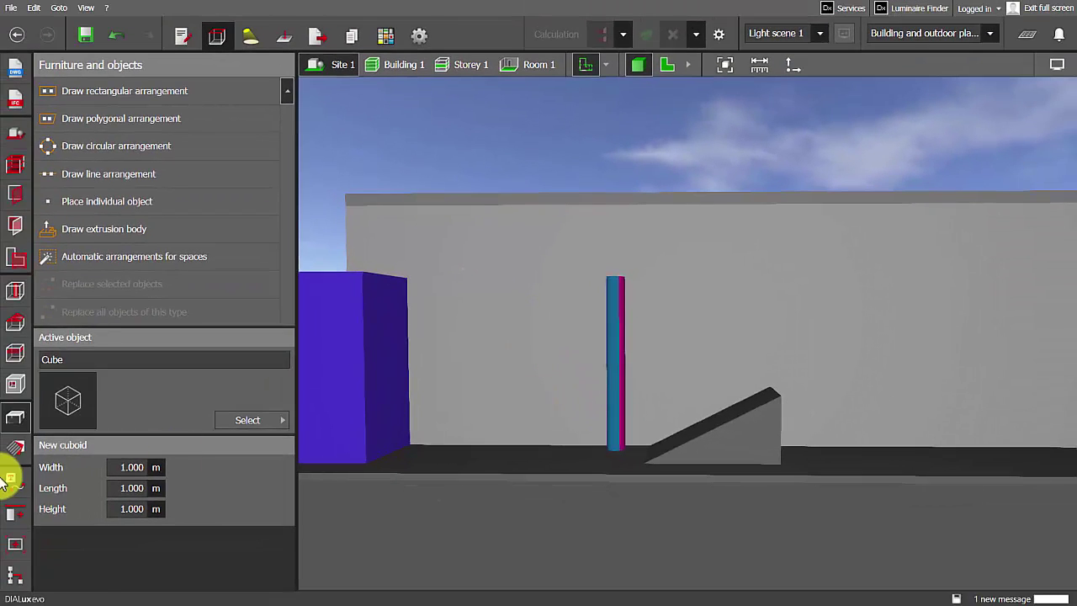
pyautogui.click(15, 451)
pyautogui.click(88, 92)
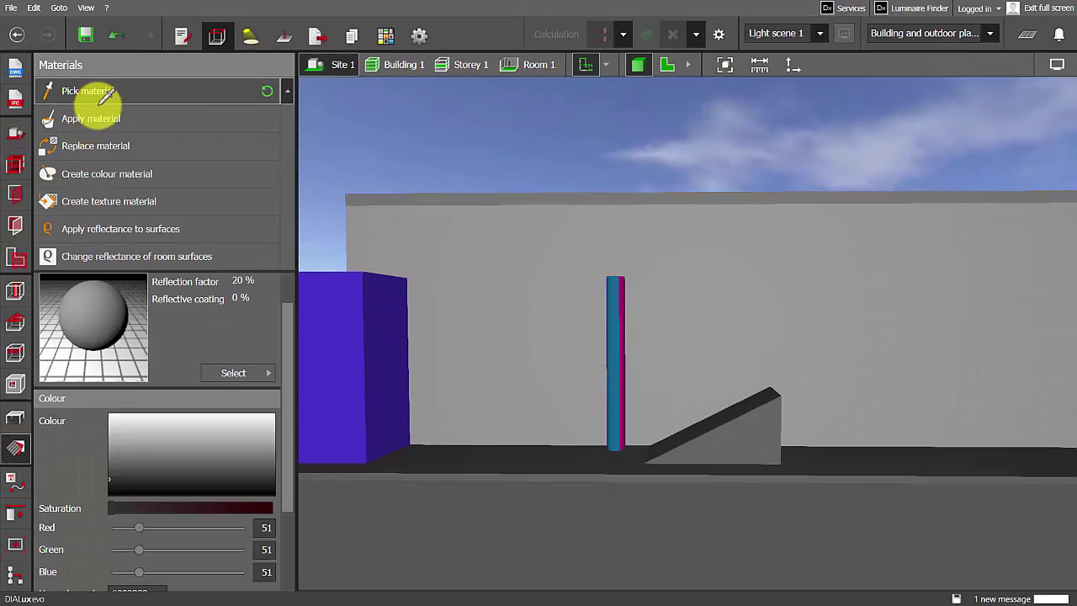
pyautogui.scroll(-3, 214, 443)
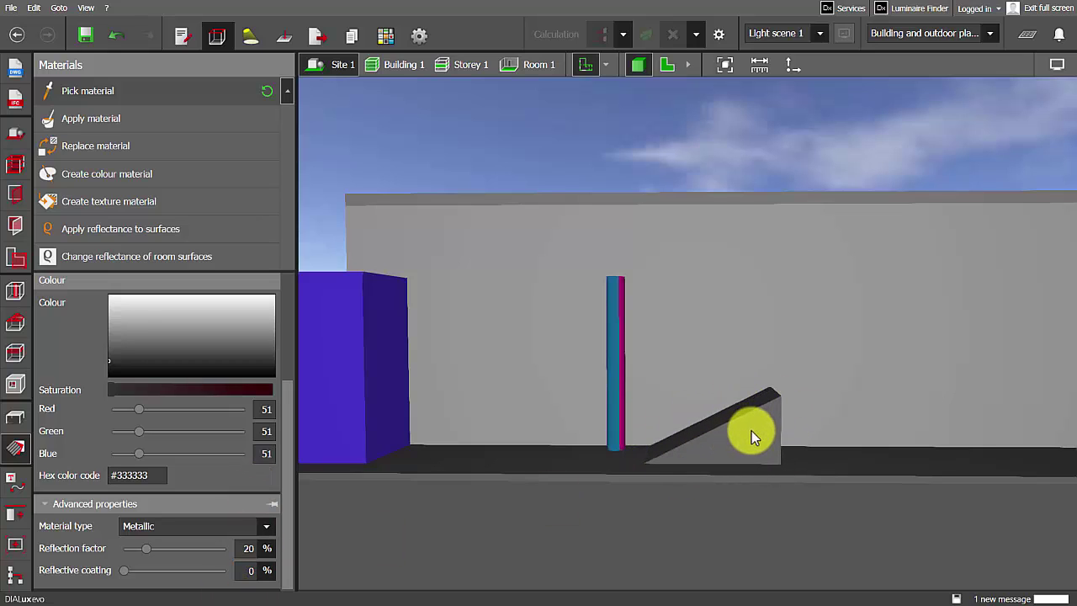
pyautogui.click(258, 82)
# - Draw a second rectangular ramp along the wall right of the first and view it in 3D
pyautogui.click(14, 418)
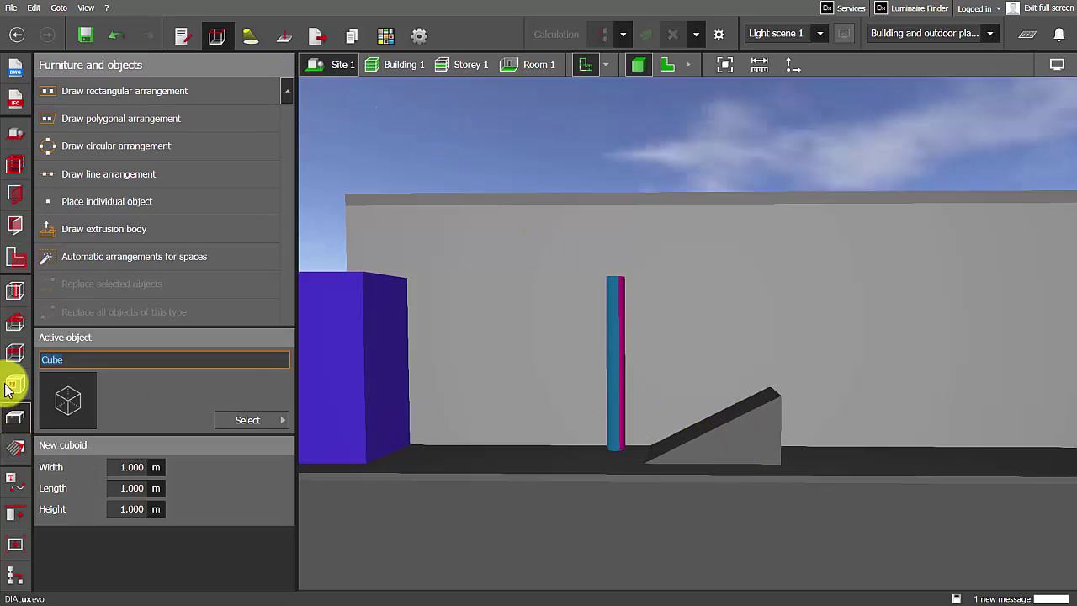
pyautogui.click(17, 290)
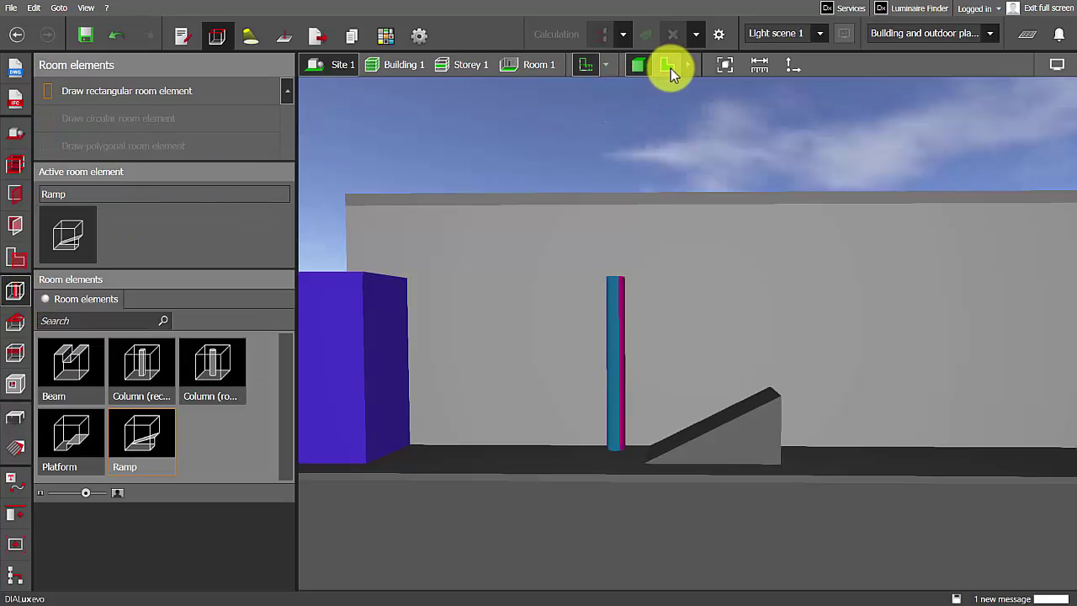
pyautogui.click(669, 67)
pyautogui.click(104, 101)
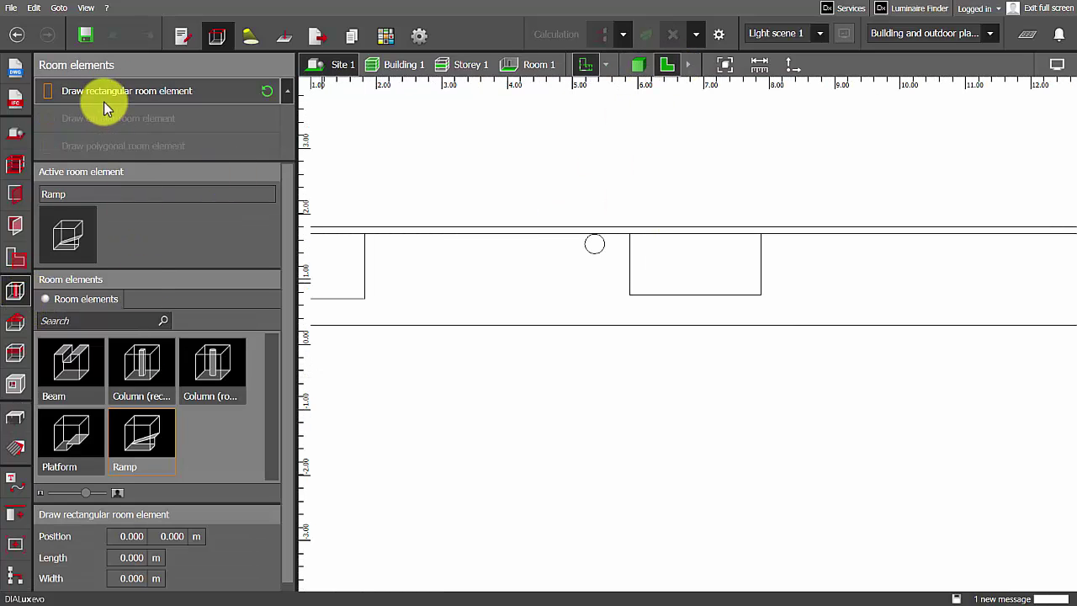
pyautogui.scroll(-1, 199, 161)
pyautogui.scroll(2, 878, 305)
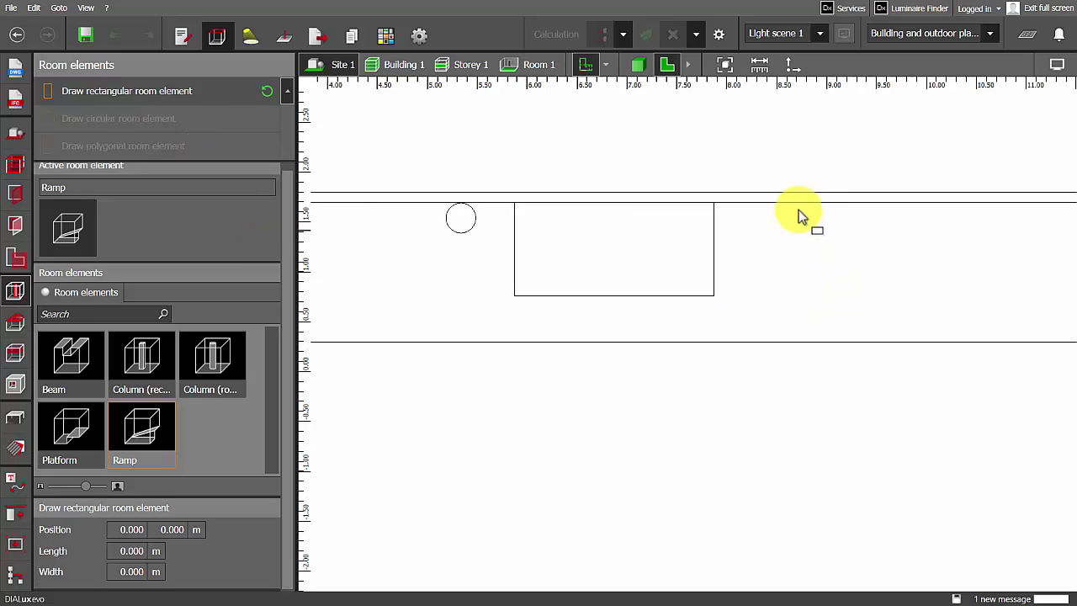
pyautogui.click(793, 203)
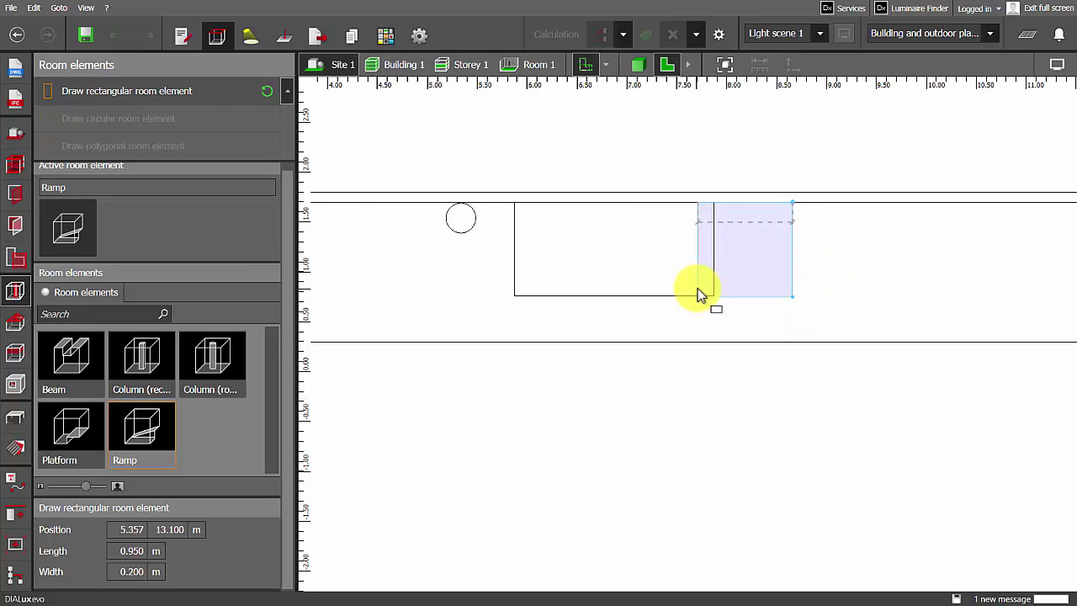
pyautogui.scroll(-2, 698, 290)
pyautogui.click(894, 293)
pyautogui.click(639, 65)
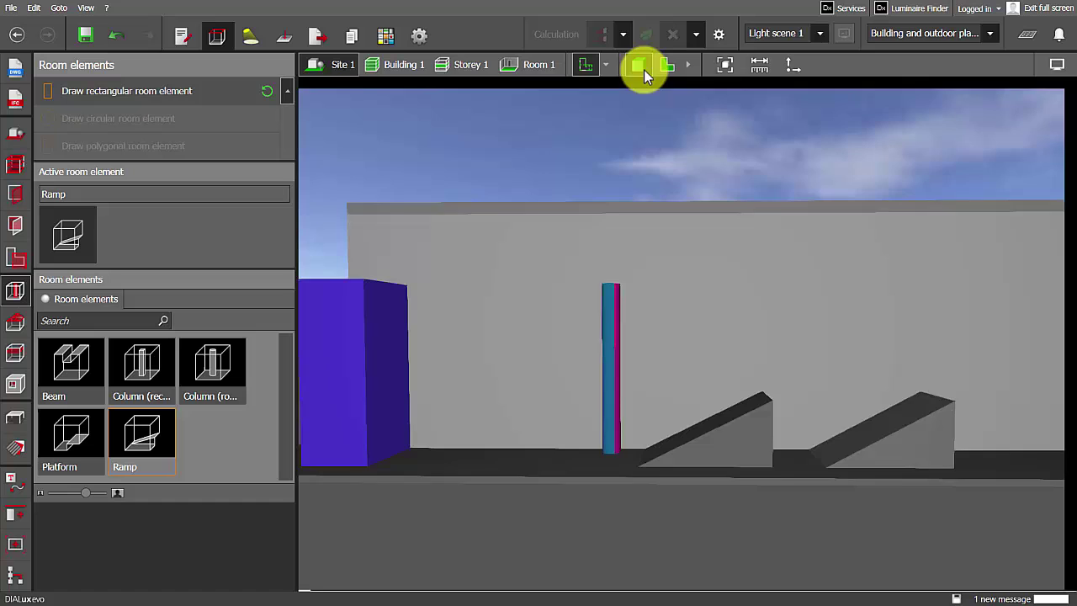
# - Pick the second ramp's material, confirming metallic #333333 with 25% reflection, then orbit around the ramps
pyautogui.click(15, 448)
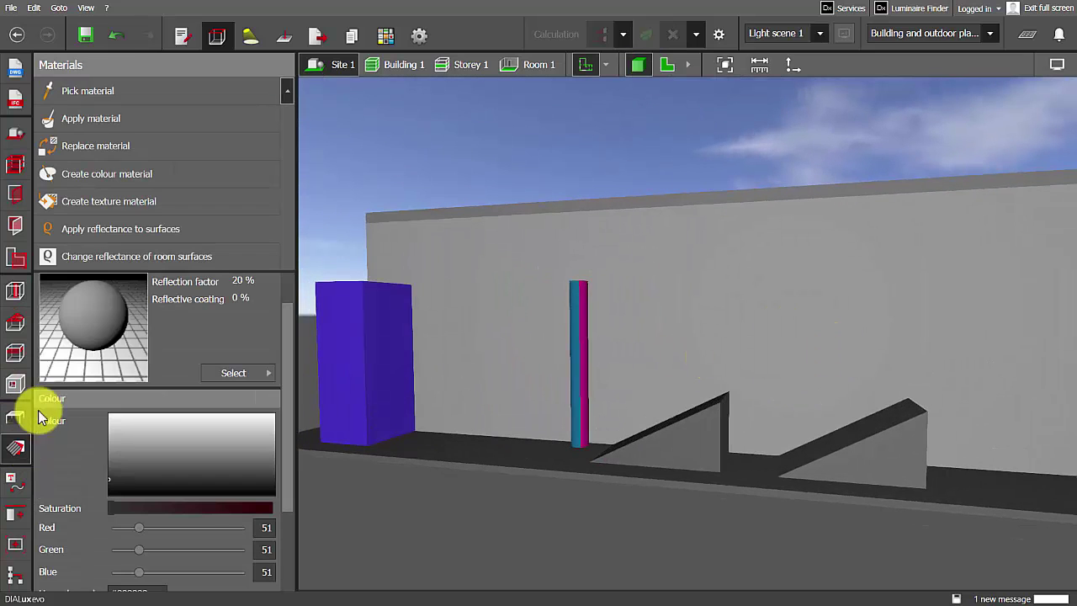
pyautogui.click(87, 91)
pyautogui.scroll(3, 702, 404)
pyautogui.click(878, 450)
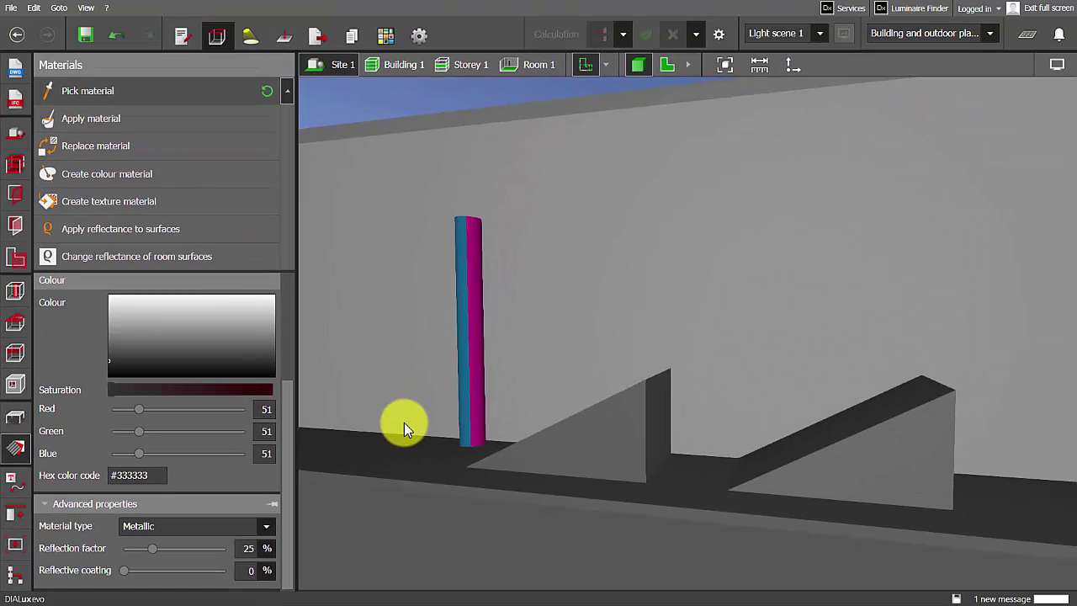
pyautogui.scroll(-5, 794, 361)
pyautogui.moveTo(793, 361); pyautogui.dragTo(753, 416)
pyautogui.moveTo(471, 278); pyautogui.dragTo(549, 312)
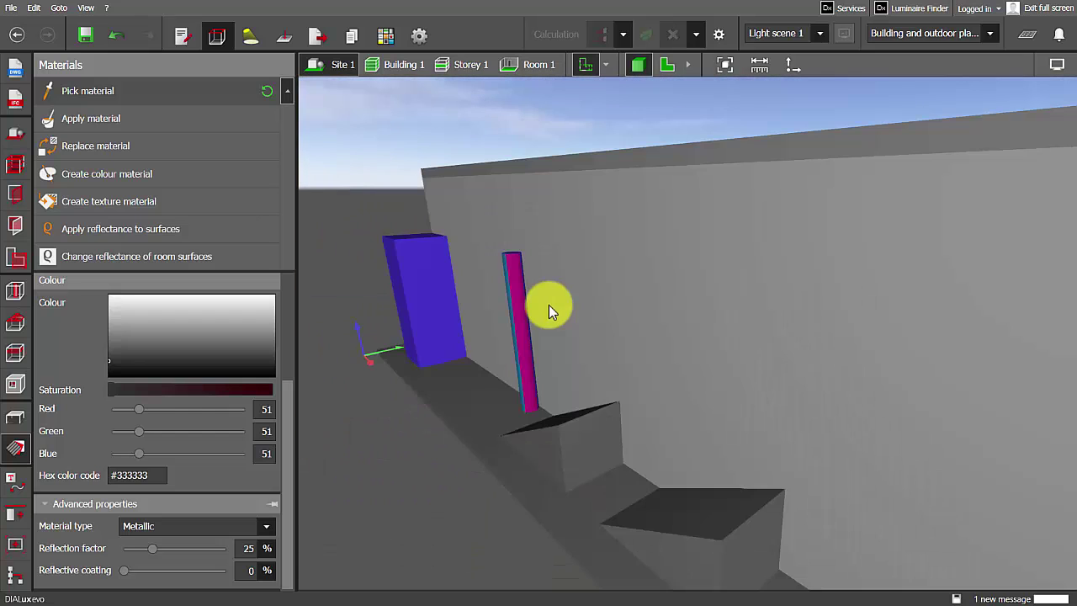
# - Switch to the Furniture and objects tool, with a 1.000 m Cube as the active object
pyautogui.click(15, 416)
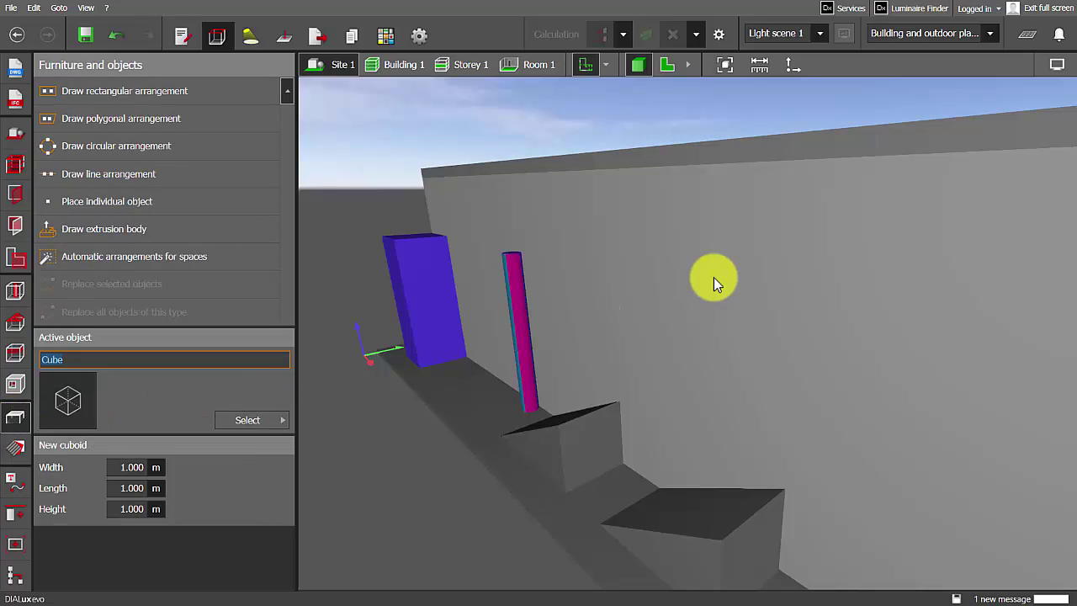